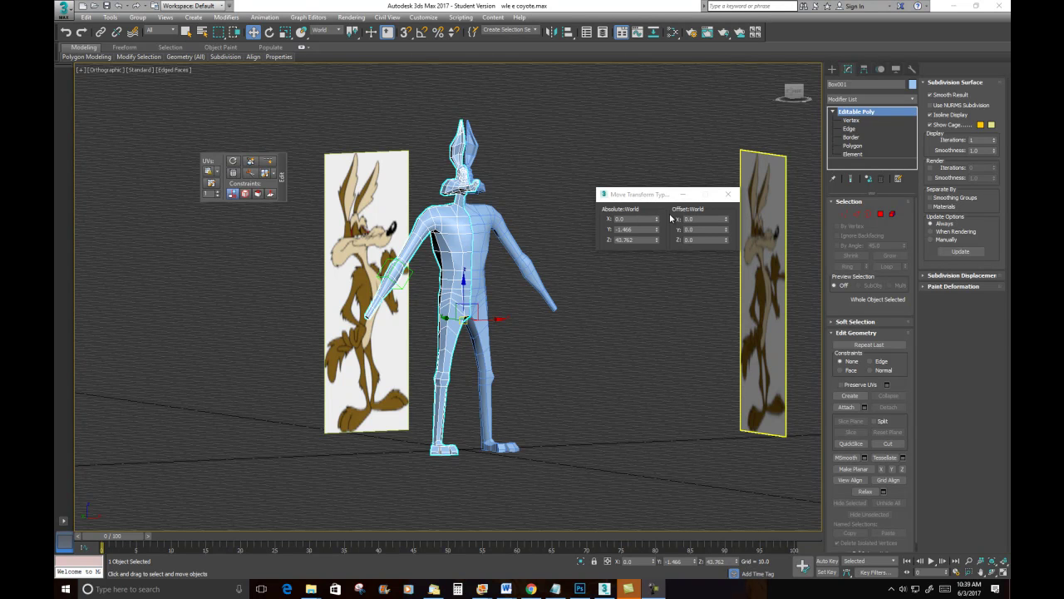
Step: Clone the front reference image plane as an instance and place it beside the coyote model at X about -54
mouse_move(531, 187)
middle_mouse_down("alt")
mouse_move(557, 197)
mouse_move(516, 192)
middle_mouse_up("alt")
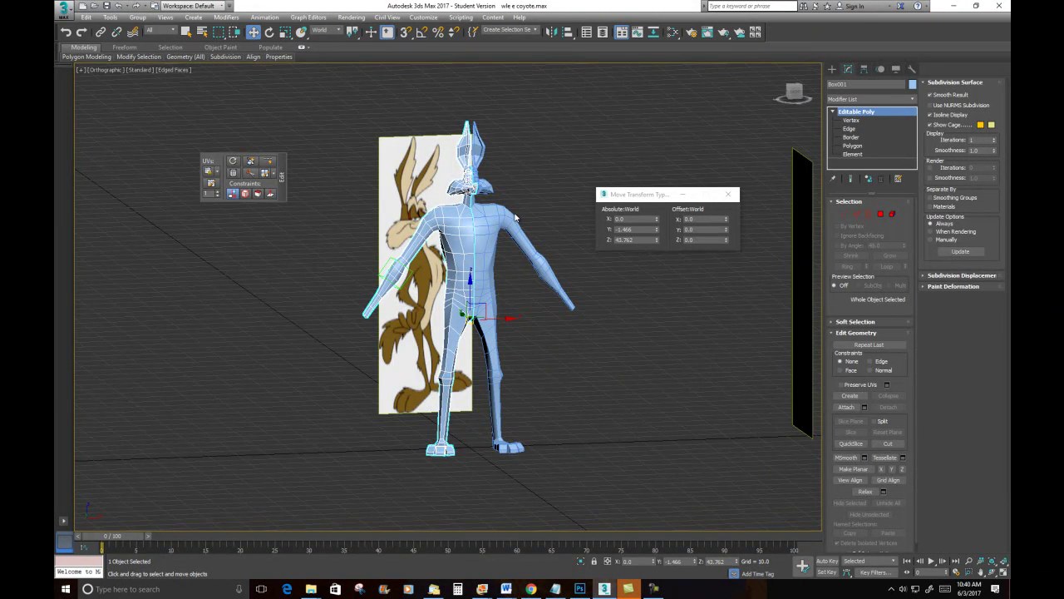
key("f")
scroll(484, 261, "up", 5)
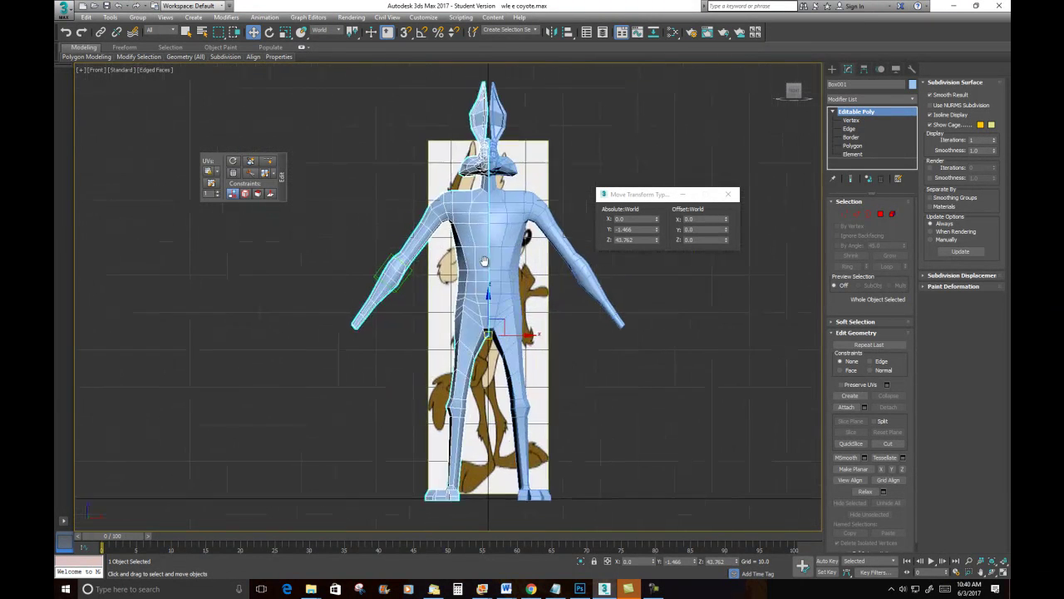
middle_click_drag(485, 261, 490, 247)
scroll(490, 247, "down", 3)
left_click(527, 177)
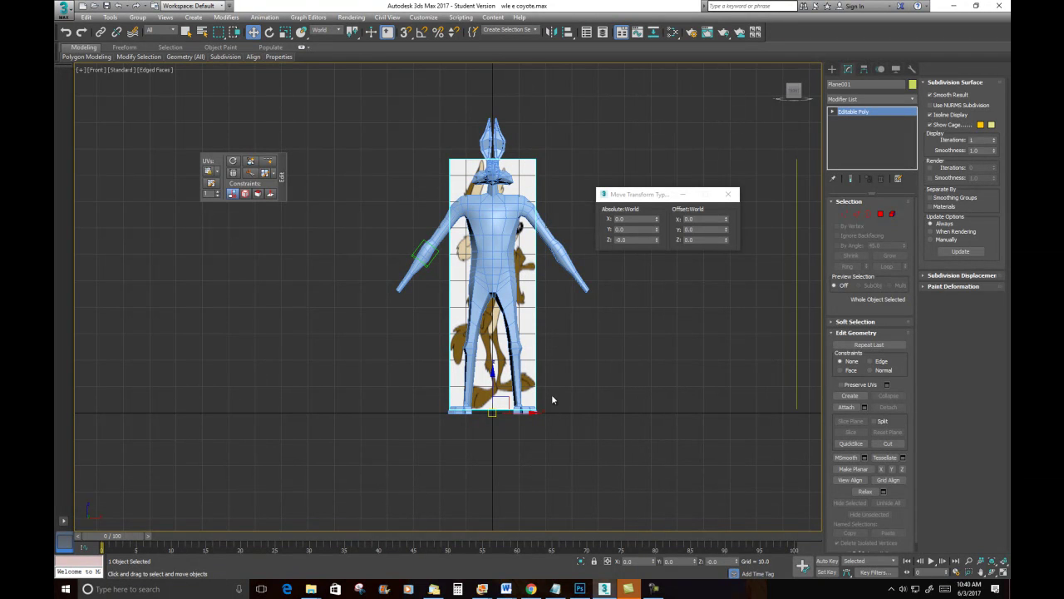
left_click_drag(528, 412, 385, 413, "shift")
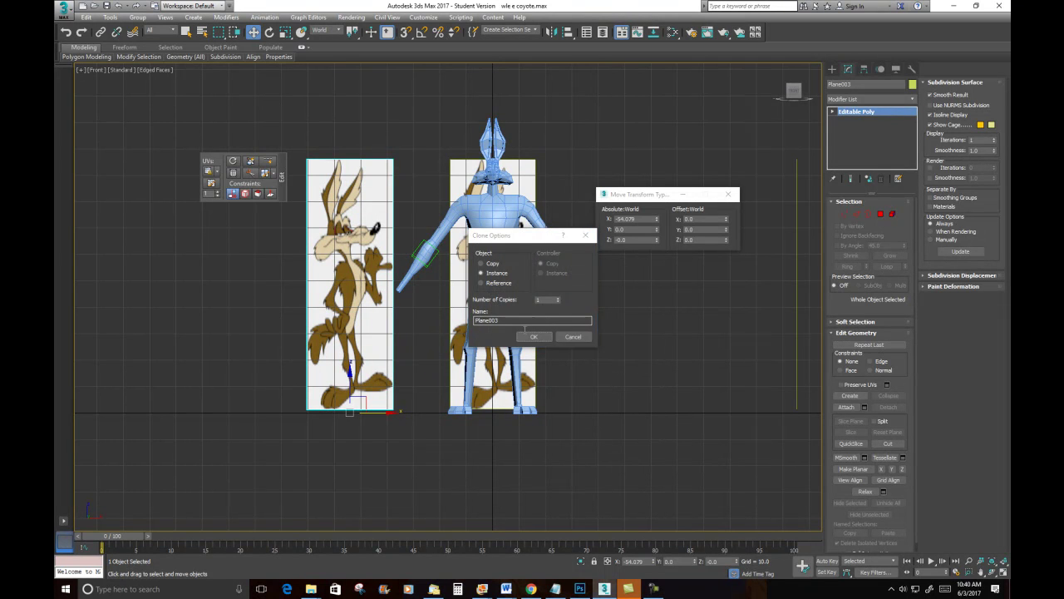
left_click(534, 336)
left_click(593, 155)
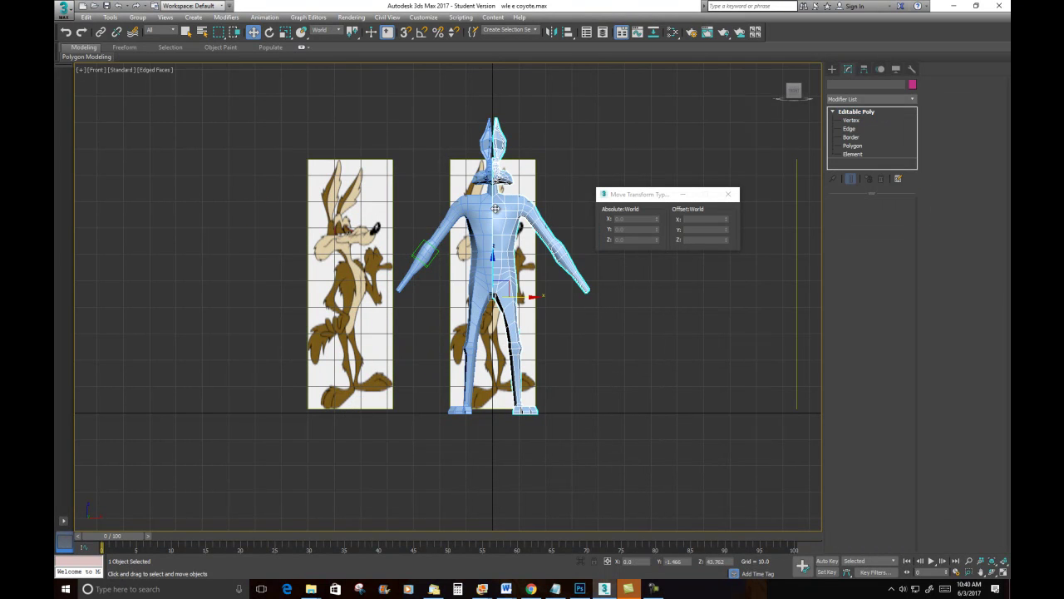
Step: Select all polygons of the editable model half below the head, including the torso, arm, leg and foot
left_click(500, 207)
scroll(501, 206, "up", 3)
middle_click_drag(540, 173, 532, 169)
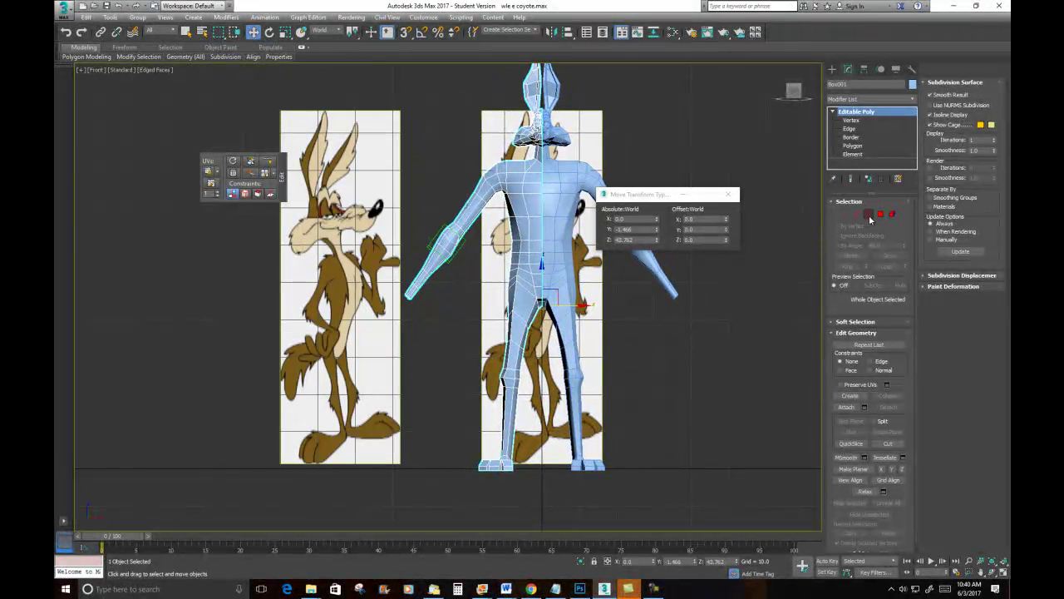
left_click(880, 215)
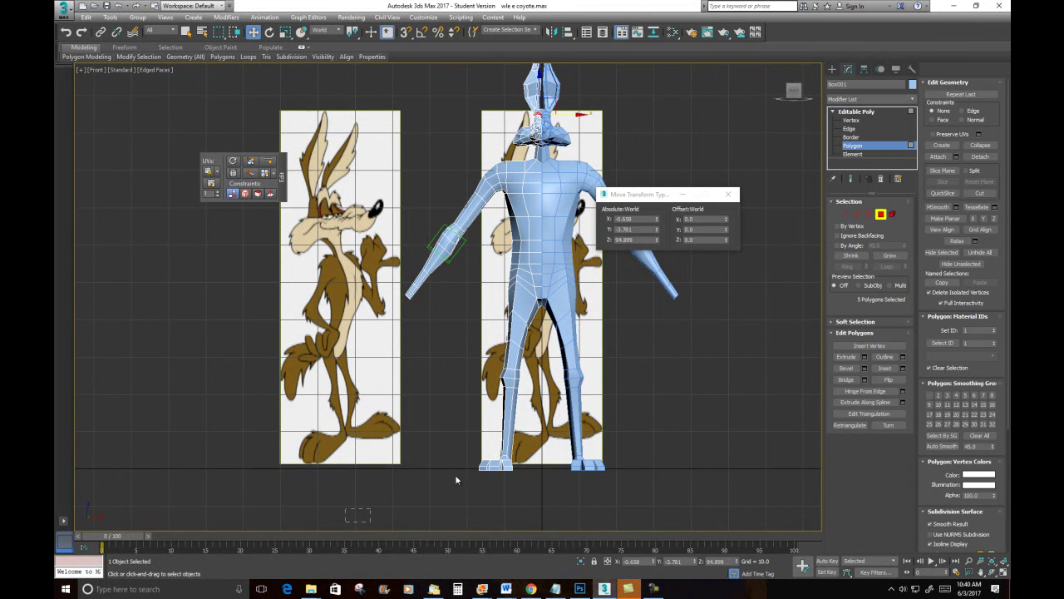
left_click_drag(687, 164, 692, 153)
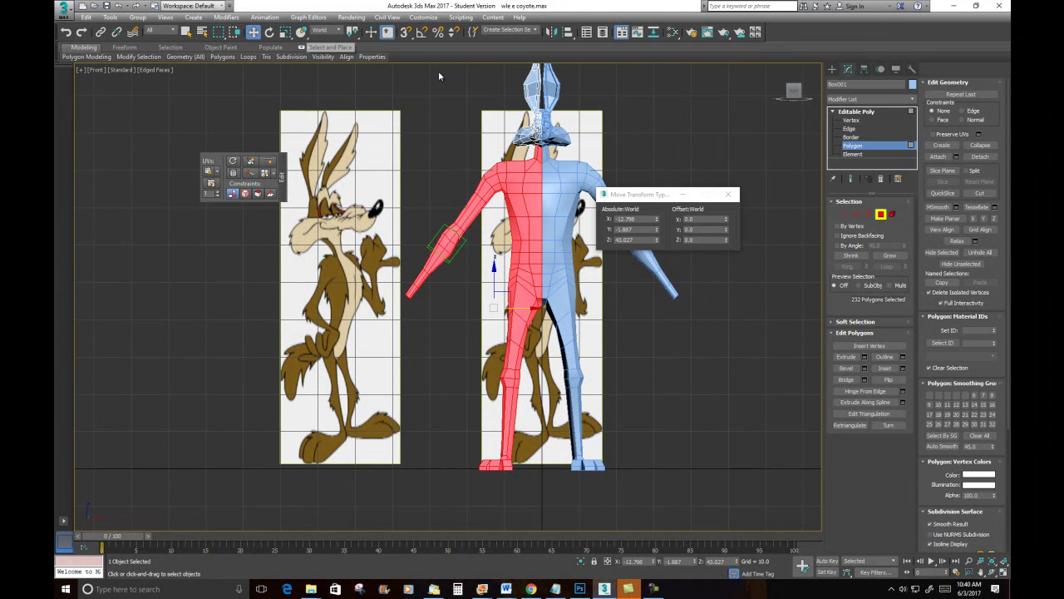
left_click_drag(579, 157, 579, 153, "ctrl")
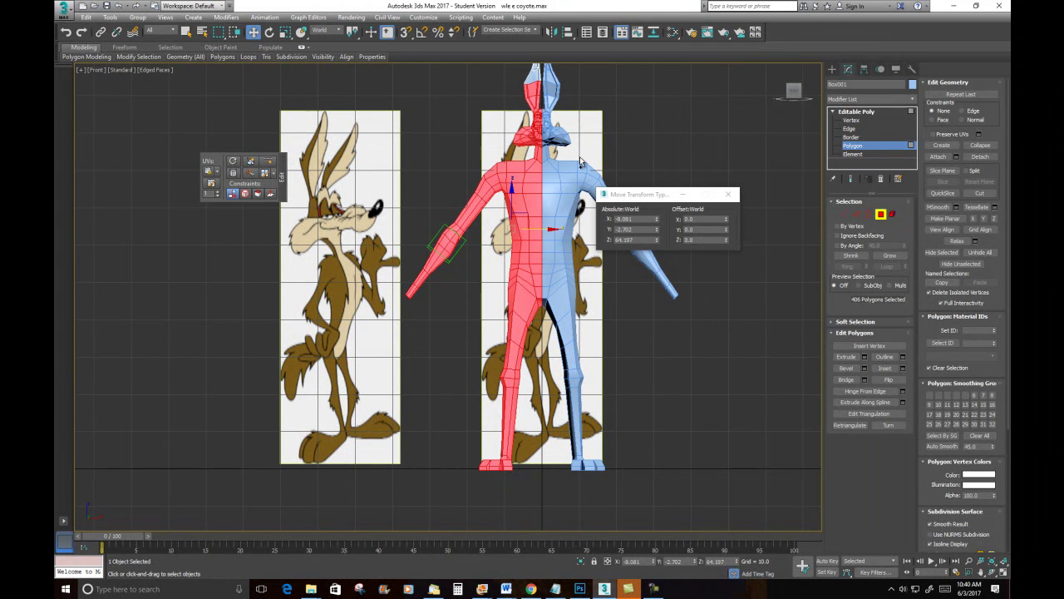
key("ctrl+z")
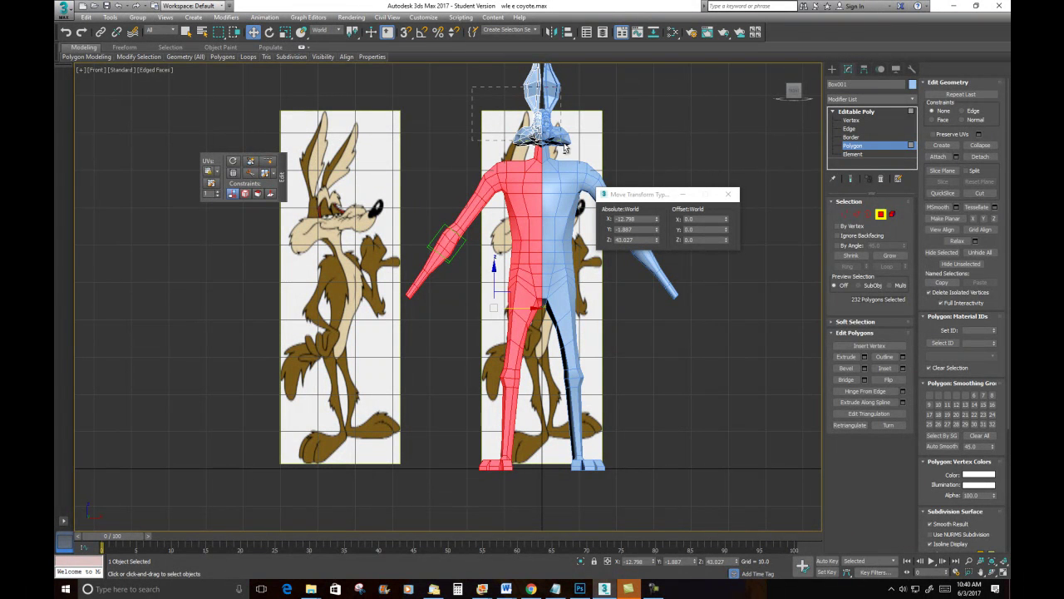
left_click_drag(571, 158, 557, 150, "alt")
Step: Scale the selected body polygons down to about 65% in the front plane and move them up under the head against the centre line
left_click(286, 33)
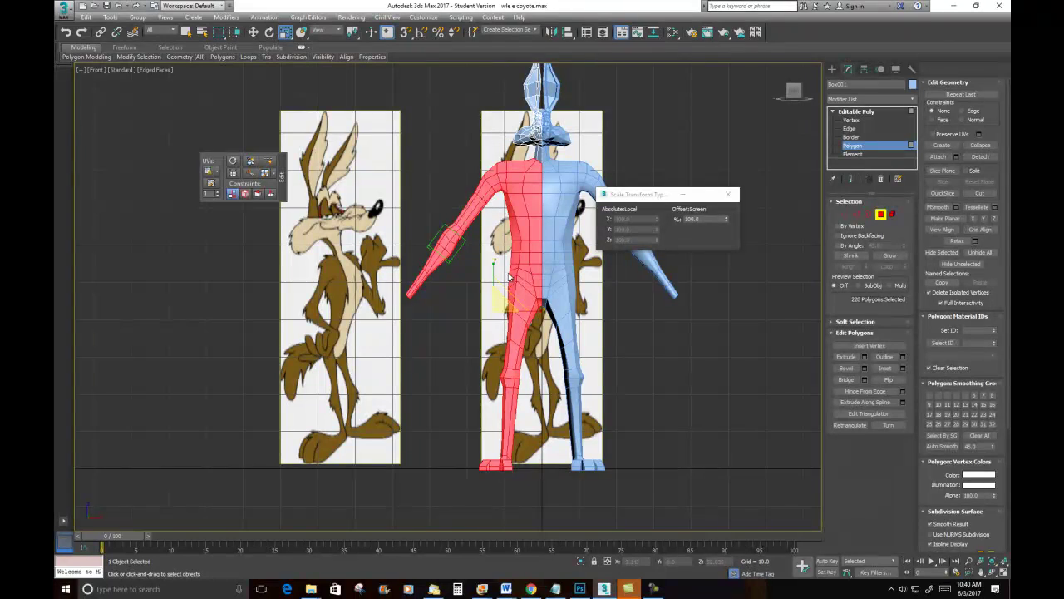
left_click_drag(507, 305, 478, 317)
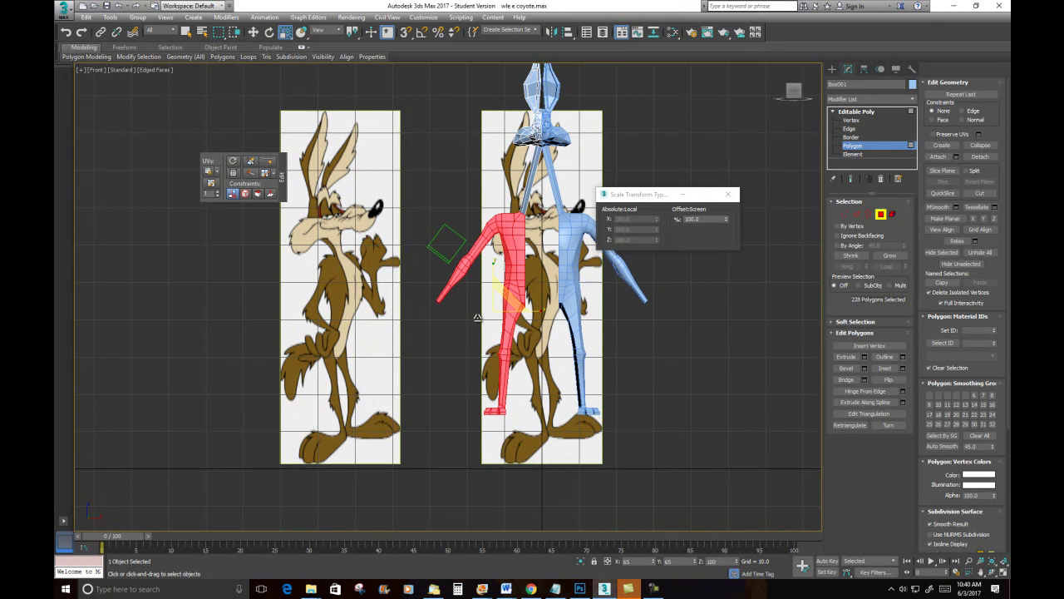
key("w")
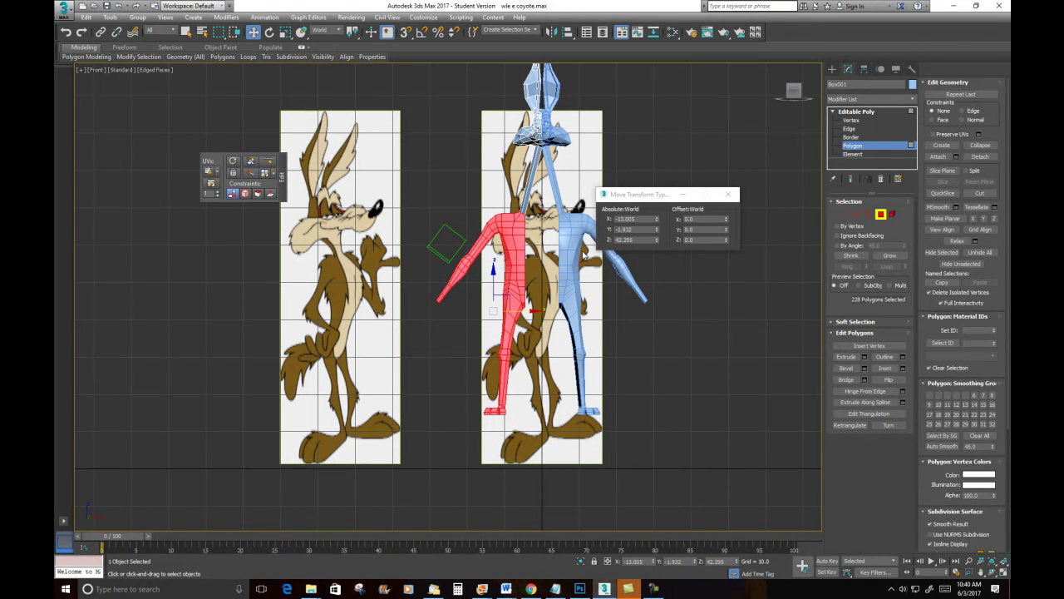
left_click_drag(495, 286, 524, 174)
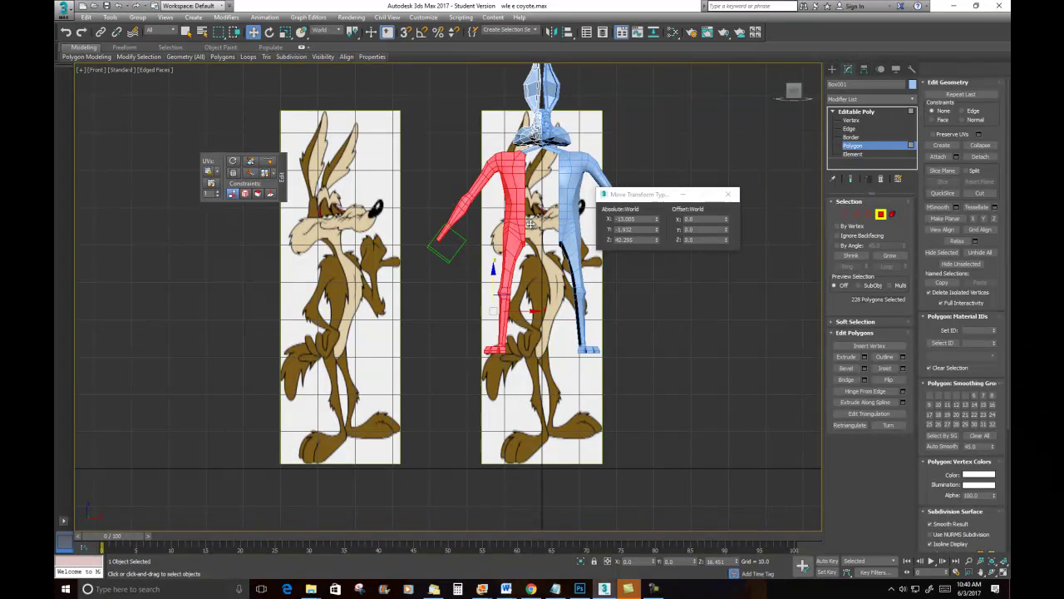
left_click_drag(528, 249, 546, 247)
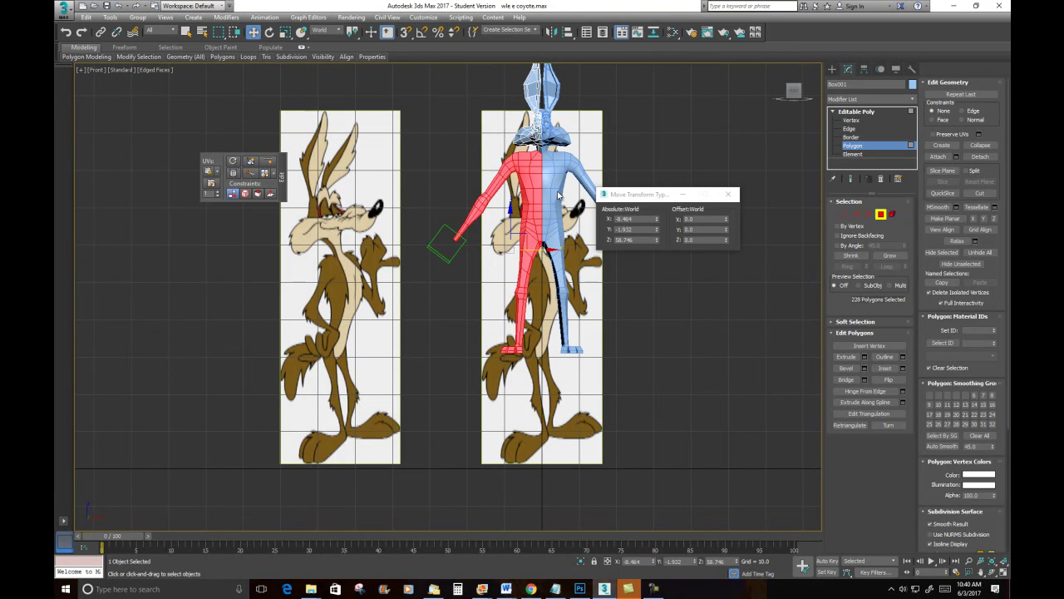
left_click(739, 169)
left_click(881, 214)
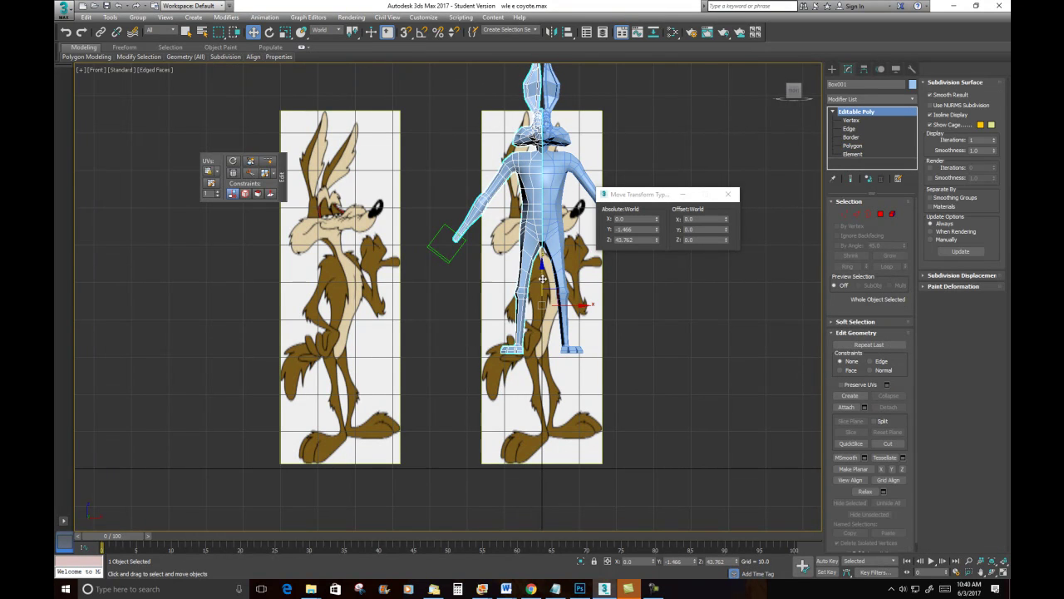
Step: Delete the mirrored half and lower the remaining half model to Z about 18.4, towards the reference's feet
left_click_drag(541, 276, 541, 306)
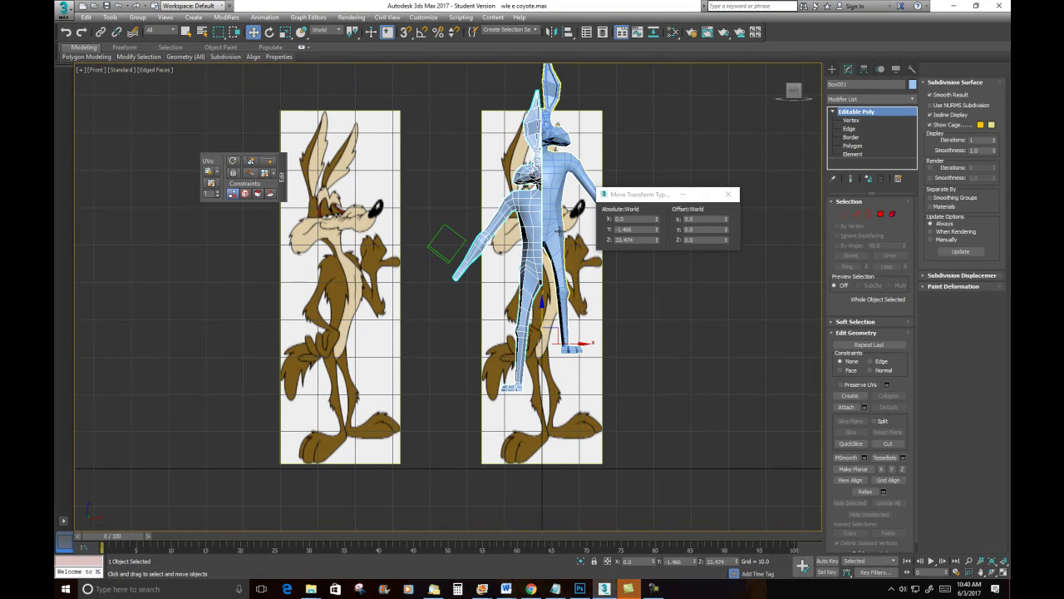
key("ctrl+z")
key("ctrl+z")
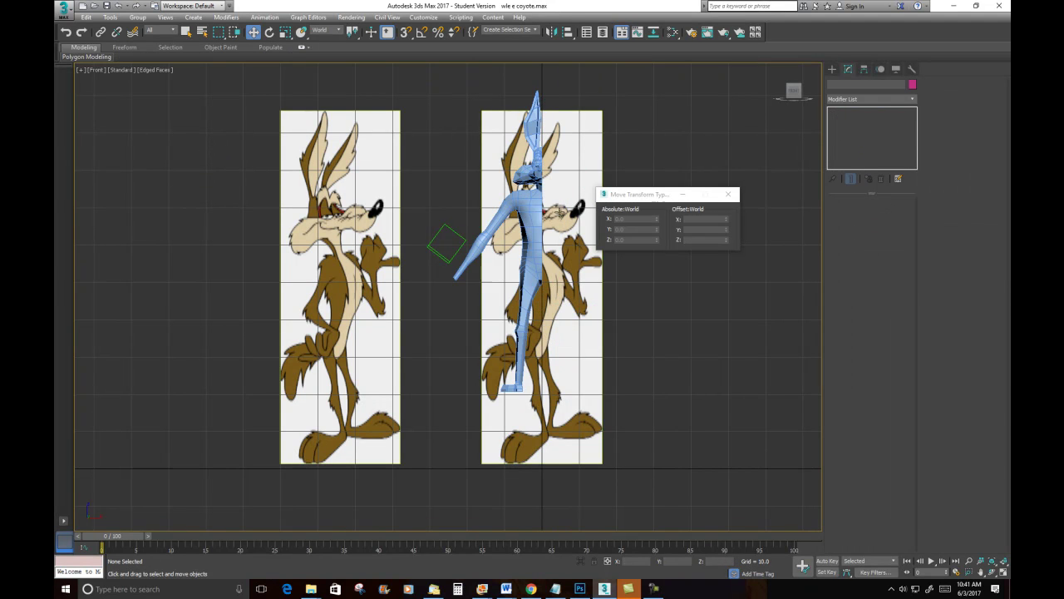
left_click(523, 292)
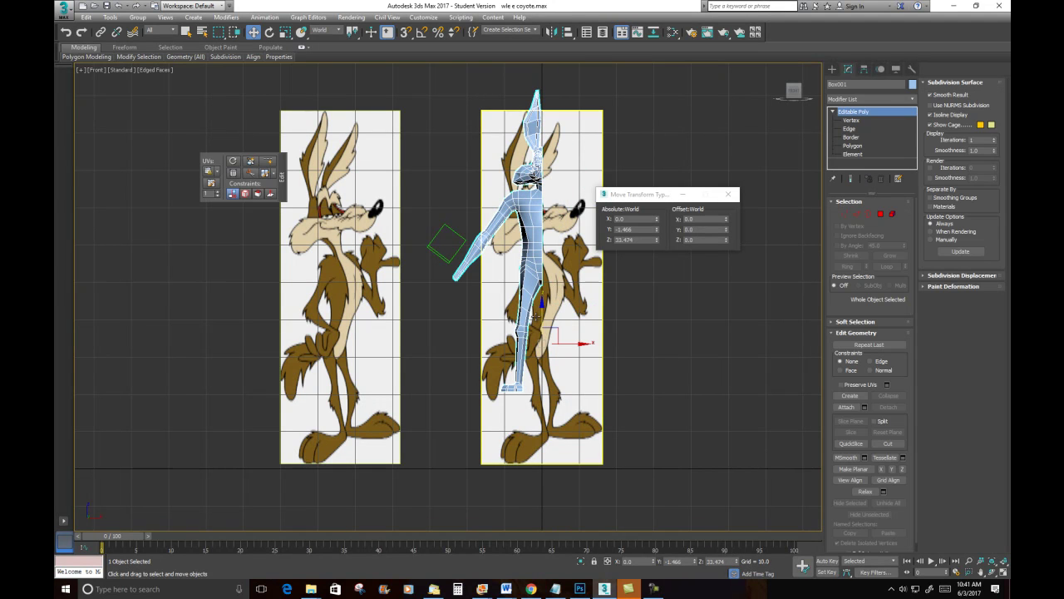
left_click_drag(544, 316, 530, 371)
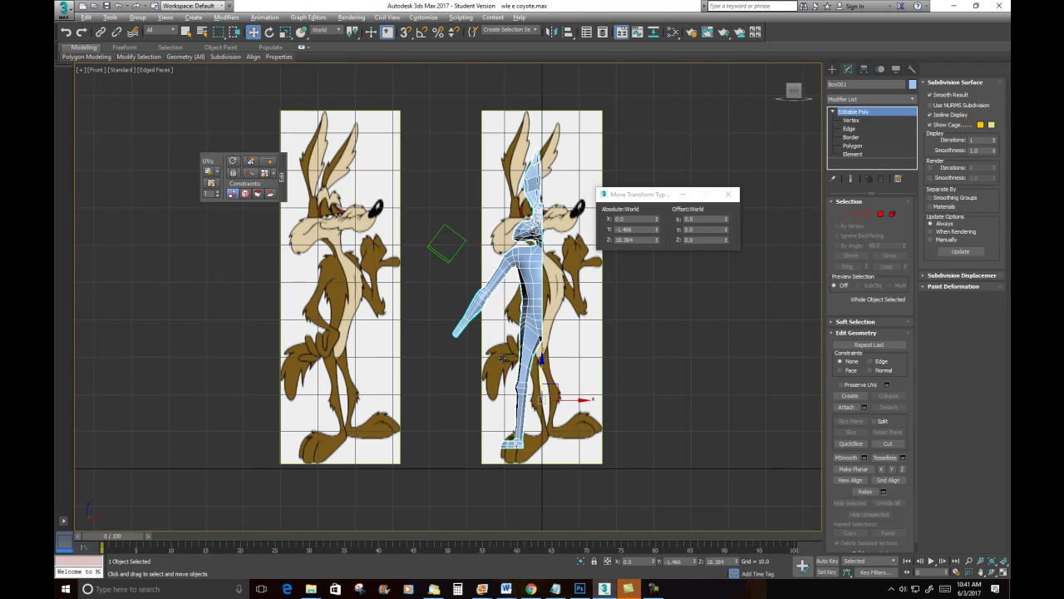
Step: Select the remaining half's polygons from the shoulders down to the foot, leaving out the head
middle_click_drag(502, 359, 576, 367, "alt")
middle_click_drag(527, 259, 542, 211, "alt")
left_click(881, 214)
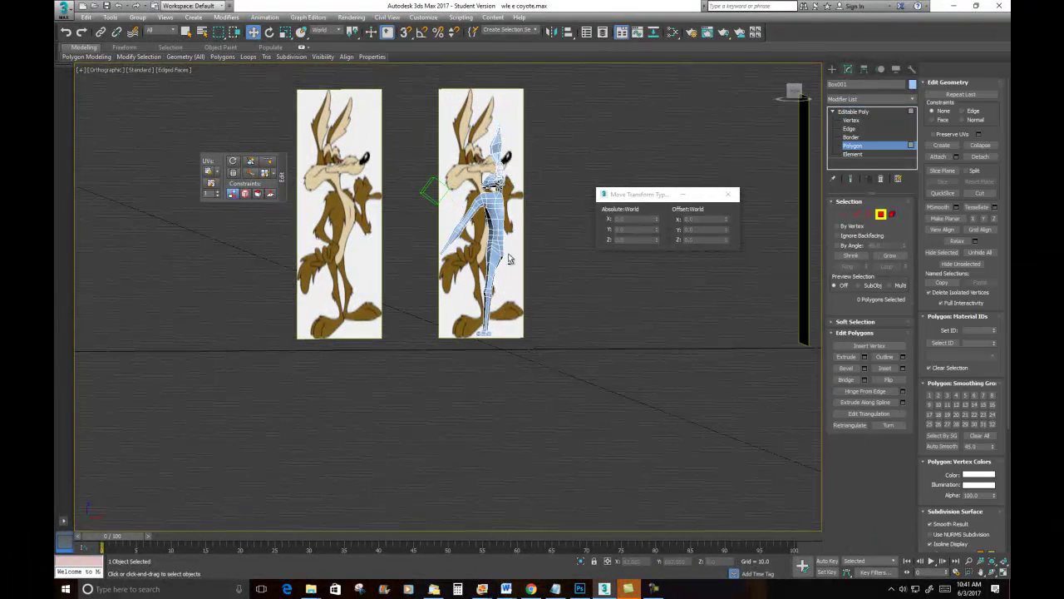
left_click_drag(544, 367, 415, 234)
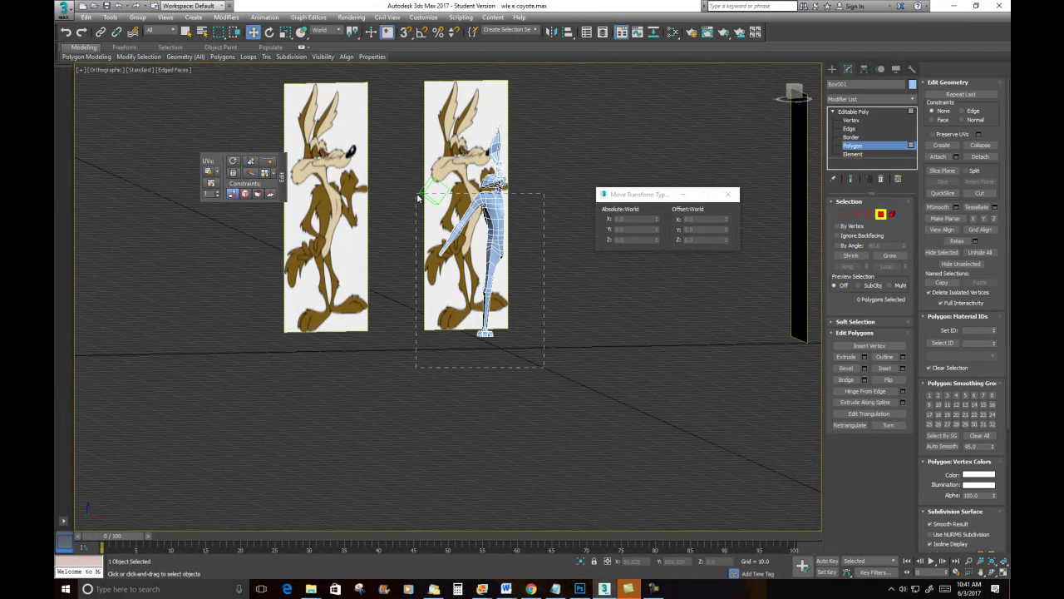
left_click_drag(416, 198, 416, 197)
scroll(554, 278, "up", 8)
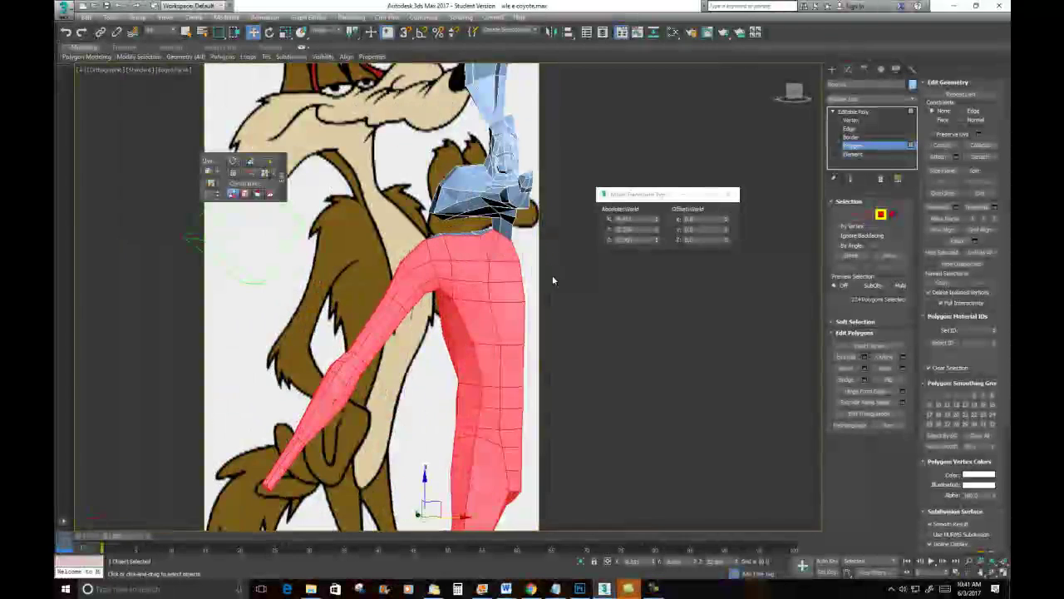
left_click(484, 230, "ctrl")
middle_click_drag(485, 279, 554, 278, "alt")
Step: Exclude the lower leg and foot from the polygon selection and scale the rest of the body thinner from front to back
scroll(554, 277, "down", 7)
middle_click_drag(490, 399, 476, 264)
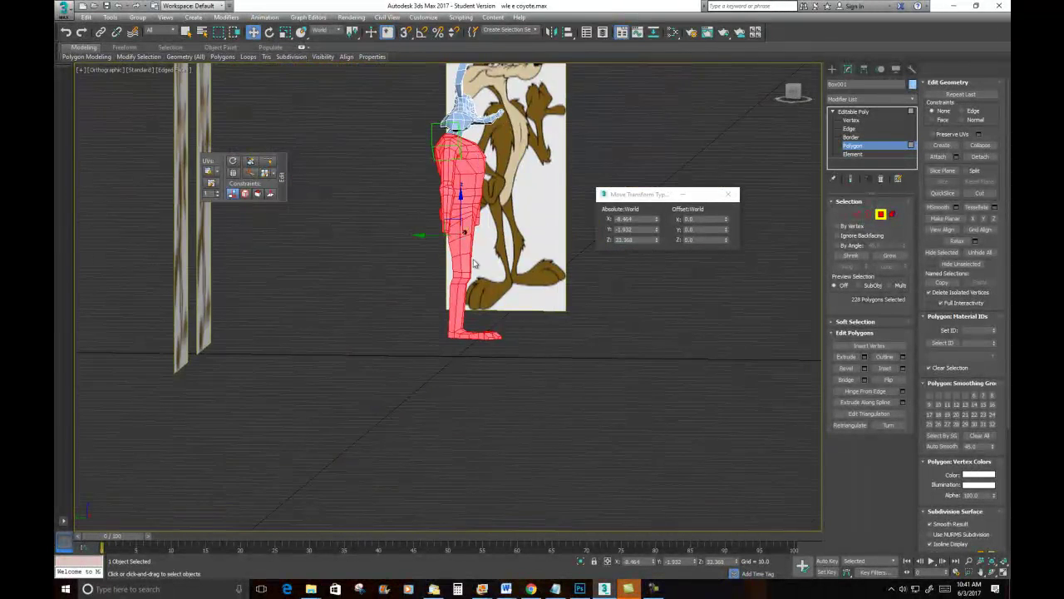
left_click_drag(527, 360, 431, 332)
left_click_drag(516, 353, 420, 321, "alt")
left_click(285, 33)
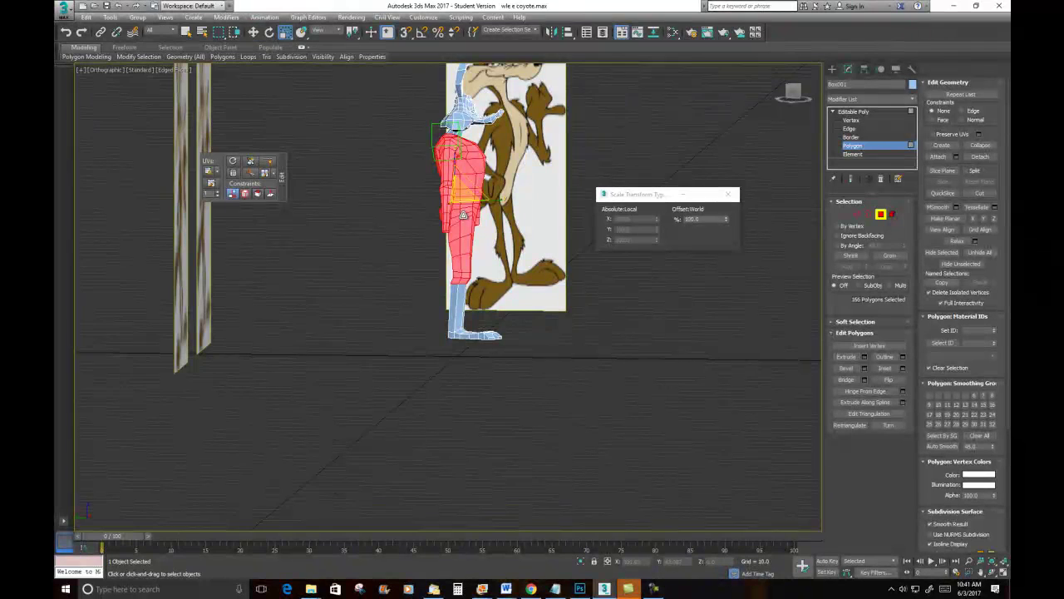
left_click_drag(497, 201, 468, 190)
Step: Move the arm and shoulder vertices inward along X towards the torso, to X about -12.4
middle_click_drag(467, 189, 501, 213, "alt")
scroll(516, 334, "up", 2)
middle_click_drag(516, 334, 434, 312)
scroll(516, 341, "down", 2)
middle_click_drag(449, 204, 467, 232)
scroll(468, 232, "up", 5)
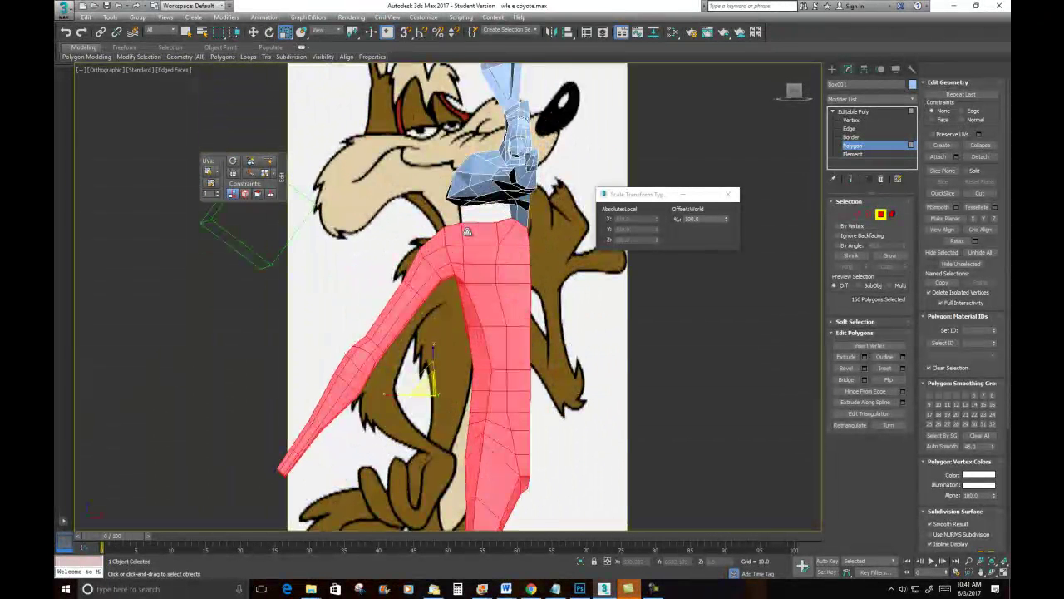
left_click(846, 216)
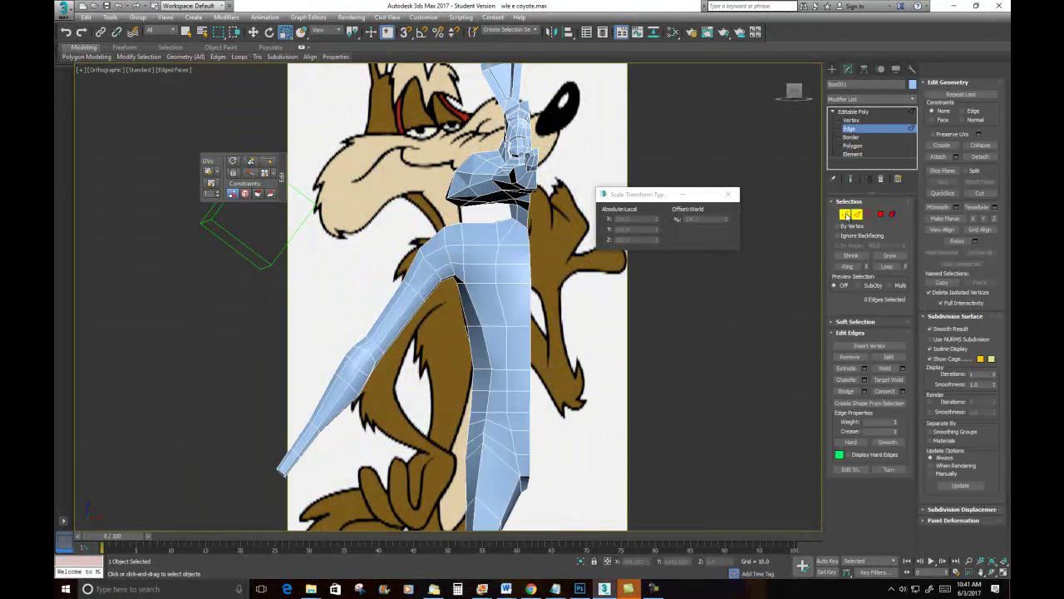
left_click_drag(258, 499, 410, 330)
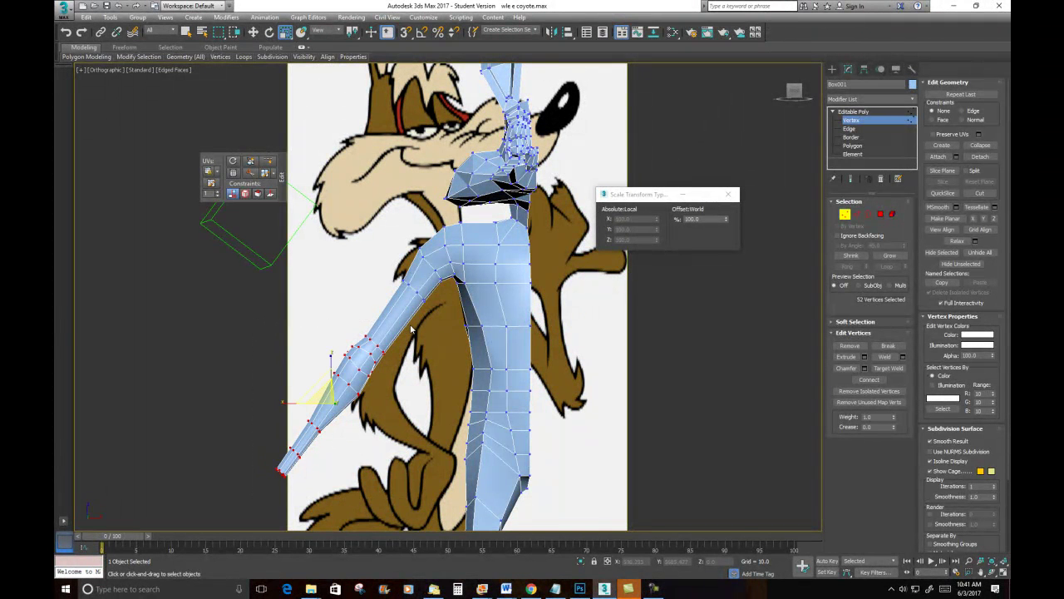
left_click_drag(483, 312, 478, 310, "ctrl")
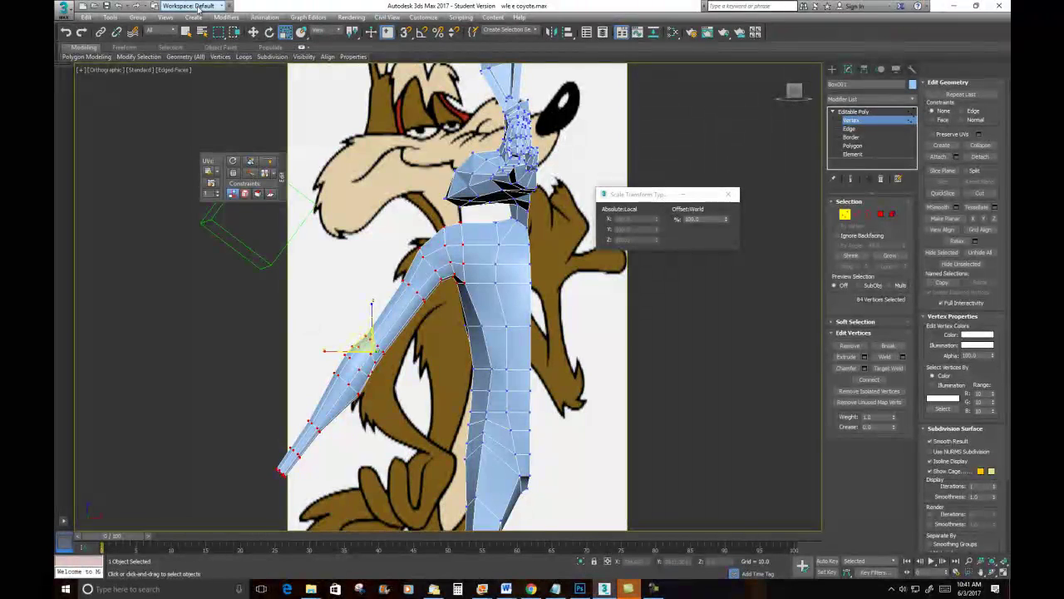
key("w")
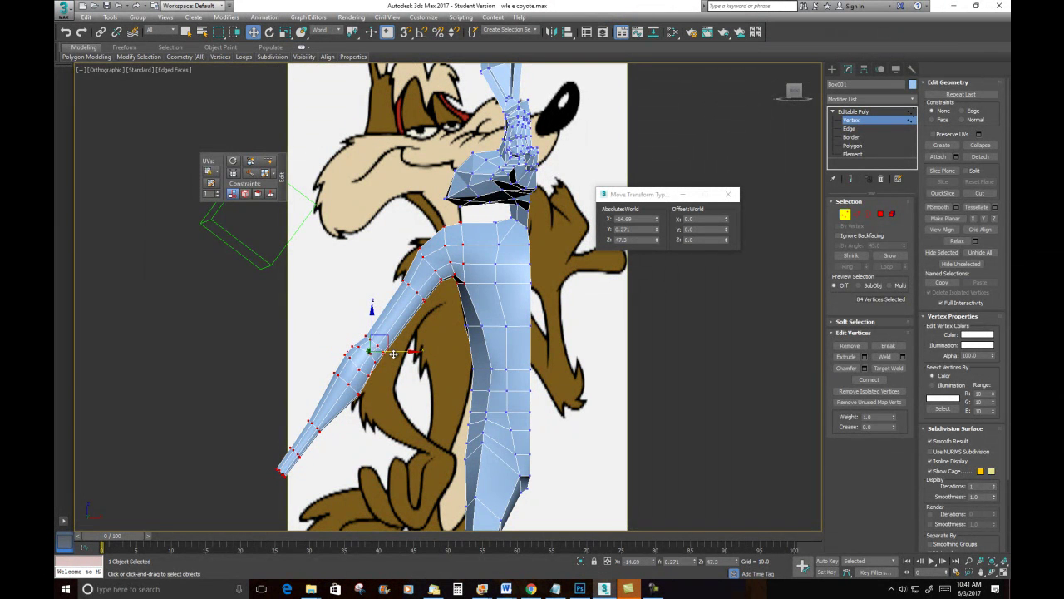
left_click_drag(400, 345, 419, 336)
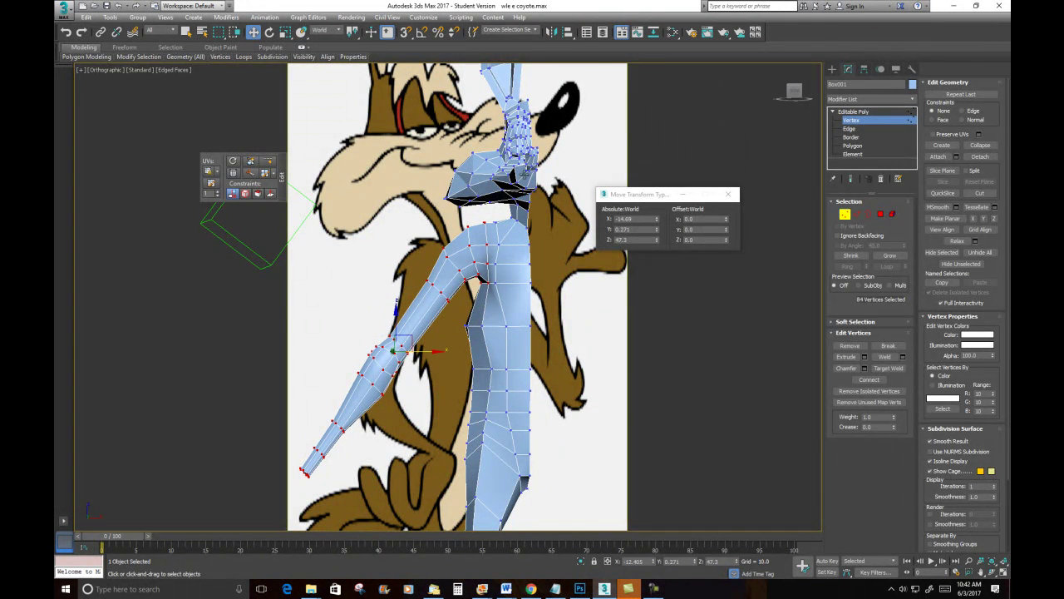
Step: Move the three stacked upper-chest vertices beside the shoulder towards the centre line, to X about -1.98
scroll(535, 148, "up", 4)
left_click(461, 344)
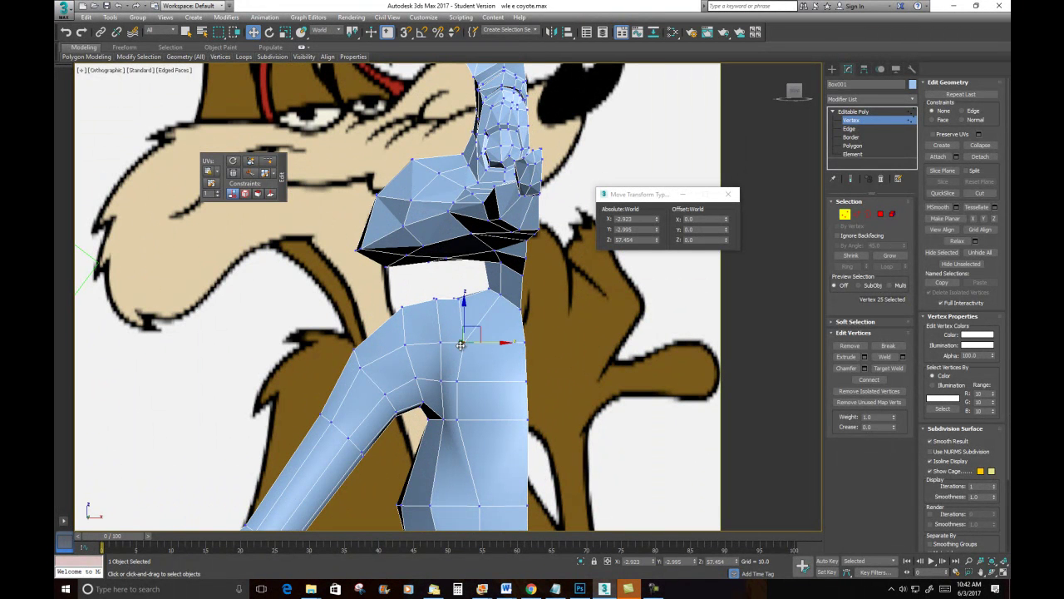
left_click(456, 383, "ctrl")
left_click(455, 420, "ctrl")
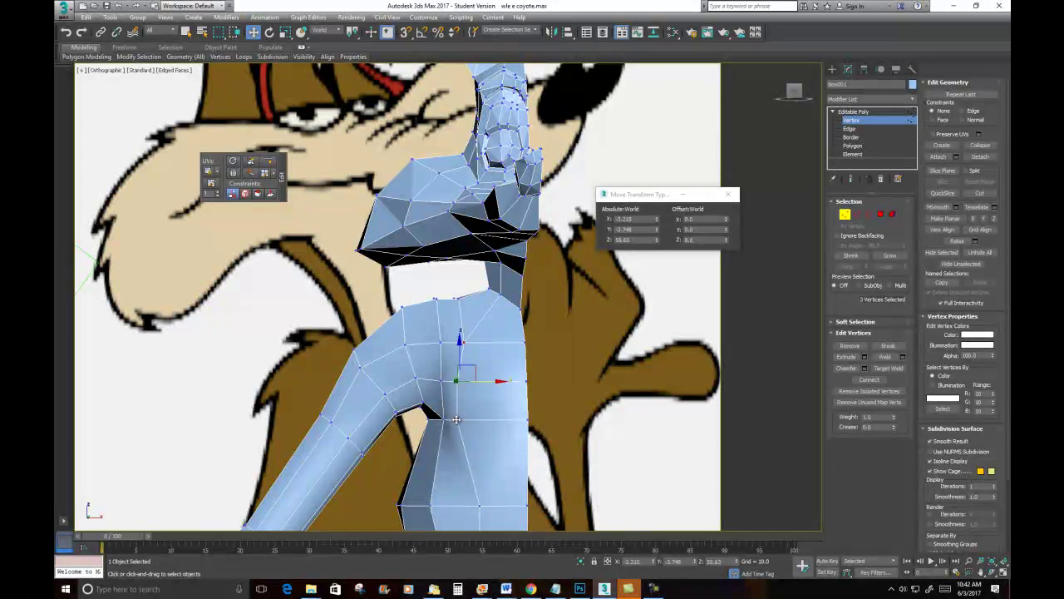
left_click_drag(482, 380, 506, 371)
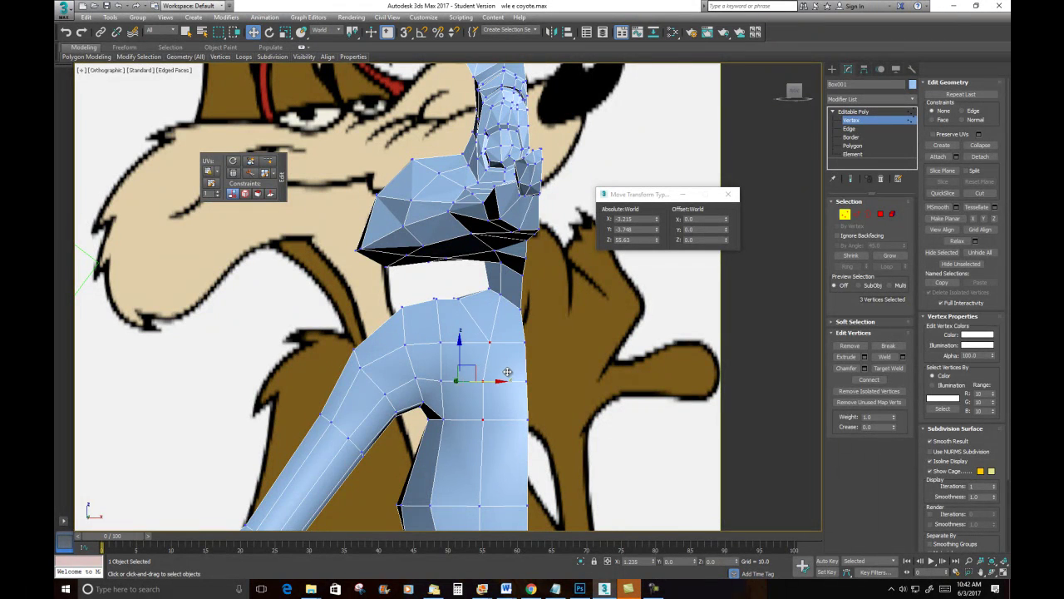
scroll(499, 354, "down", 3)
middle_click_drag(483, 332, 466, 262)
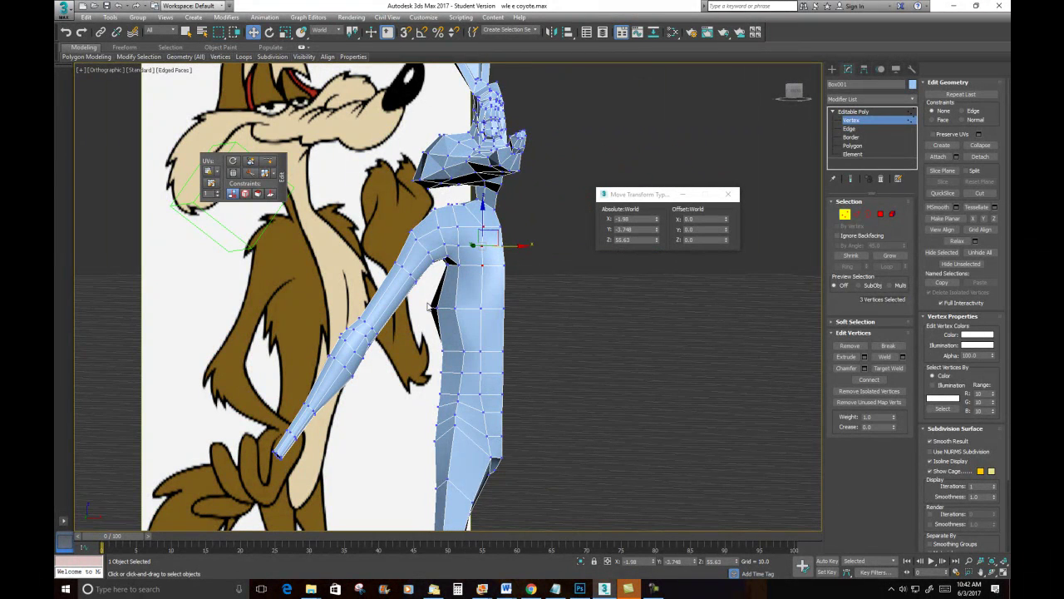
Step: Move the ring of six torso vertices below the armpit inward towards the centre line, to X about -2.59
left_click_drag(488, 325, 491, 323)
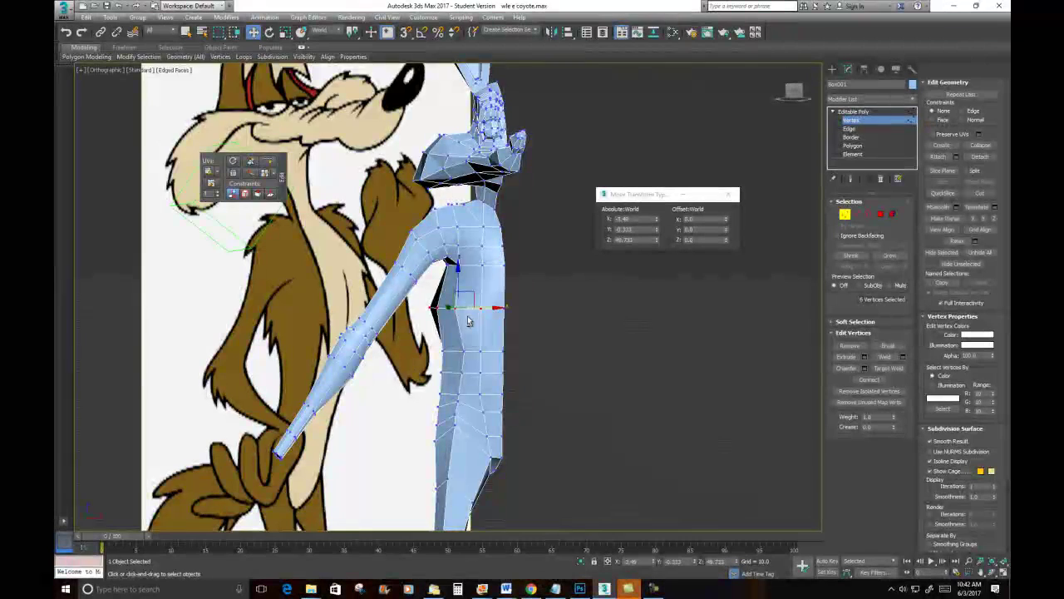
middle_click_drag(468, 317, 456, 342, "alt")
left_click(285, 33)
left_click_drag(418, 308, 429, 309)
key("w")
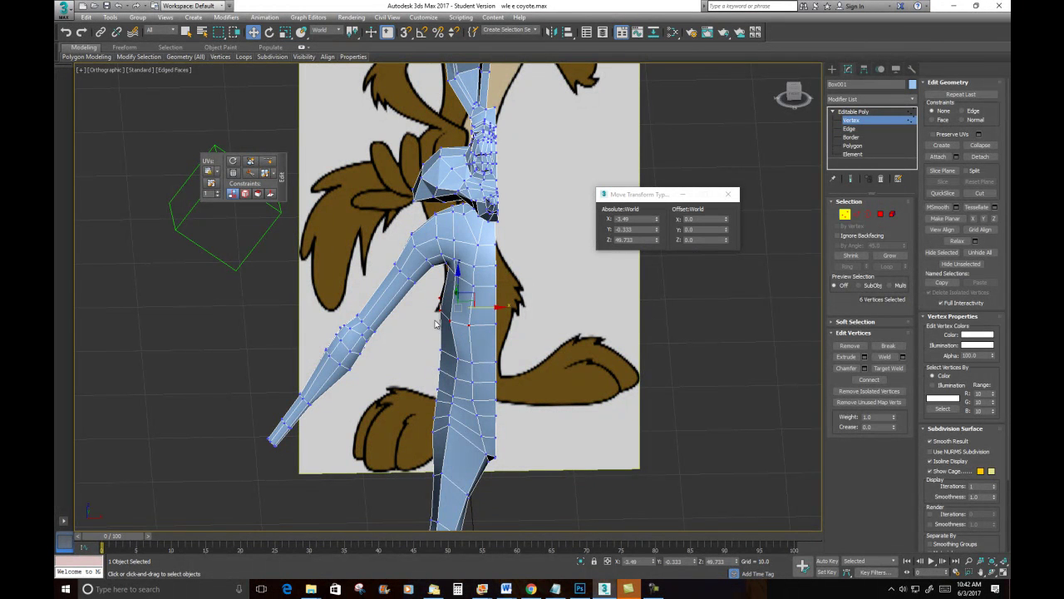
left_click_drag(489, 309, 494, 307)
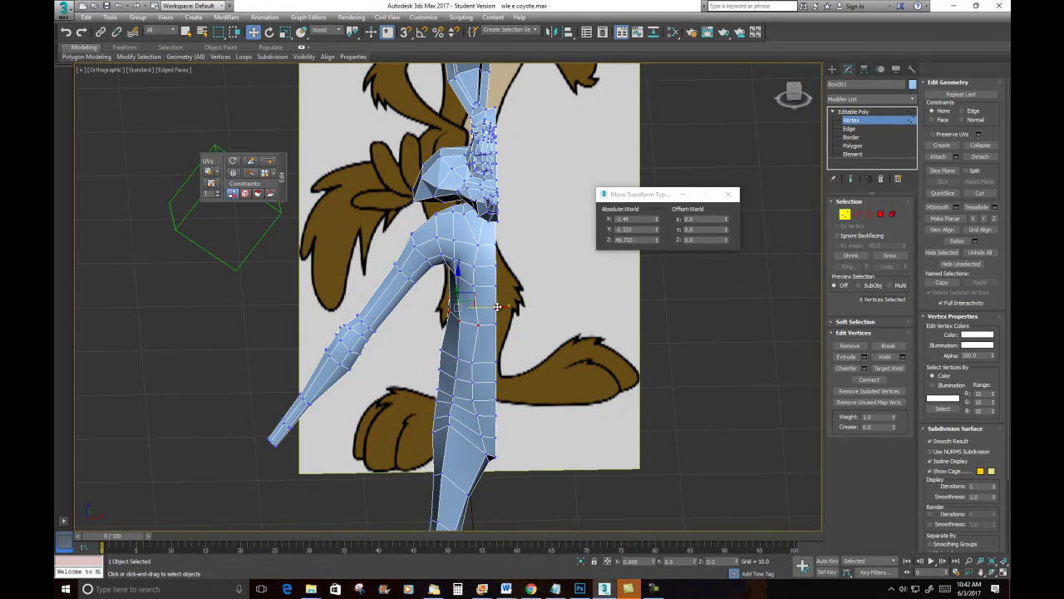
Step: Examine the half model's overall proportions against the reference image, from the full figure to the head and arm
middle_click_drag(463, 359, 458, 291, "alt")
scroll(476, 330, "down", 7)
scroll(482, 321, "up", 4)
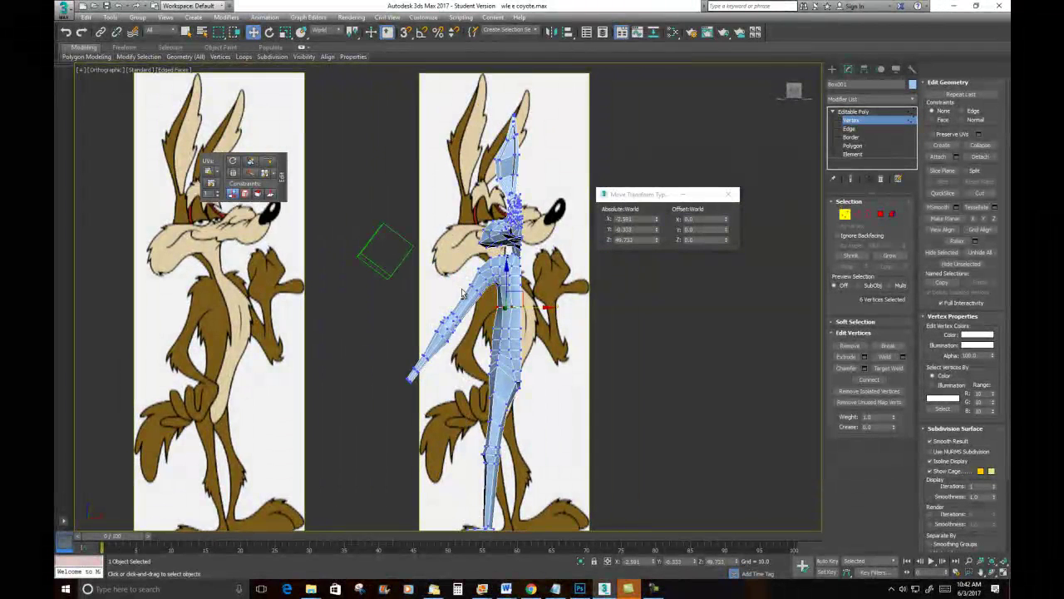
scroll(453, 266, "down", 2)
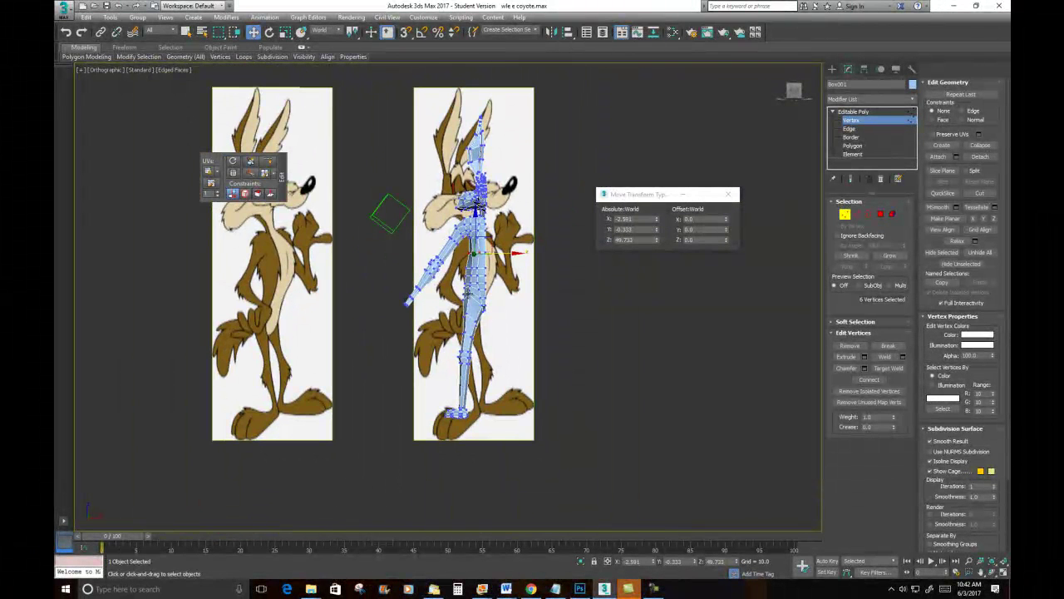
mouse_move(487, 293)
middle_mouse_down("alt")
mouse_move(555, 293)
mouse_move(488, 297)
middle_mouse_up("alt")
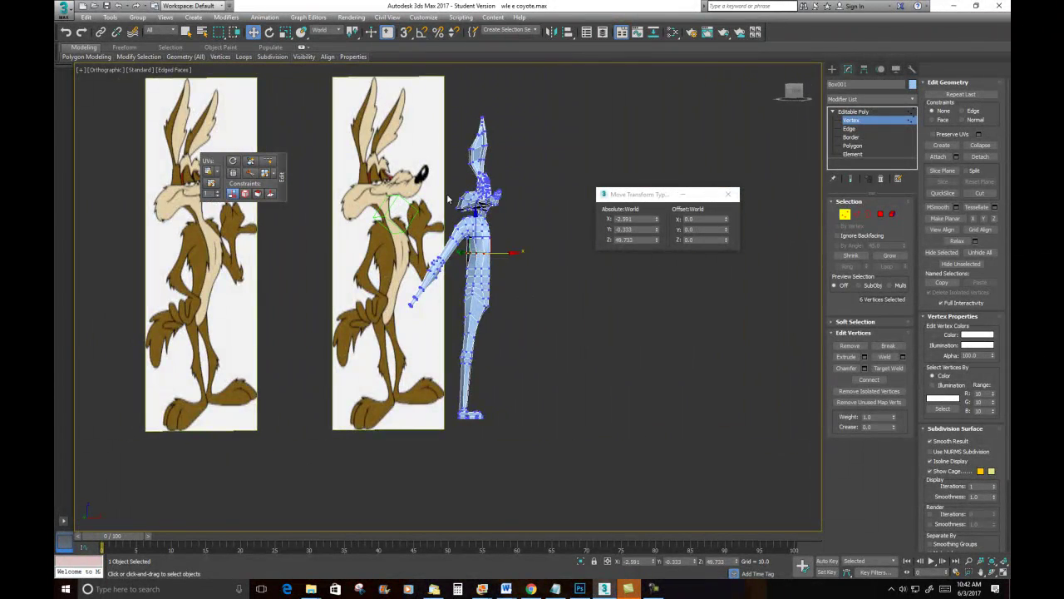
scroll(444, 193, "up", 5)
middle_click_drag(531, 258, 456, 253, "alt")
scroll(524, 254, "down", 3)
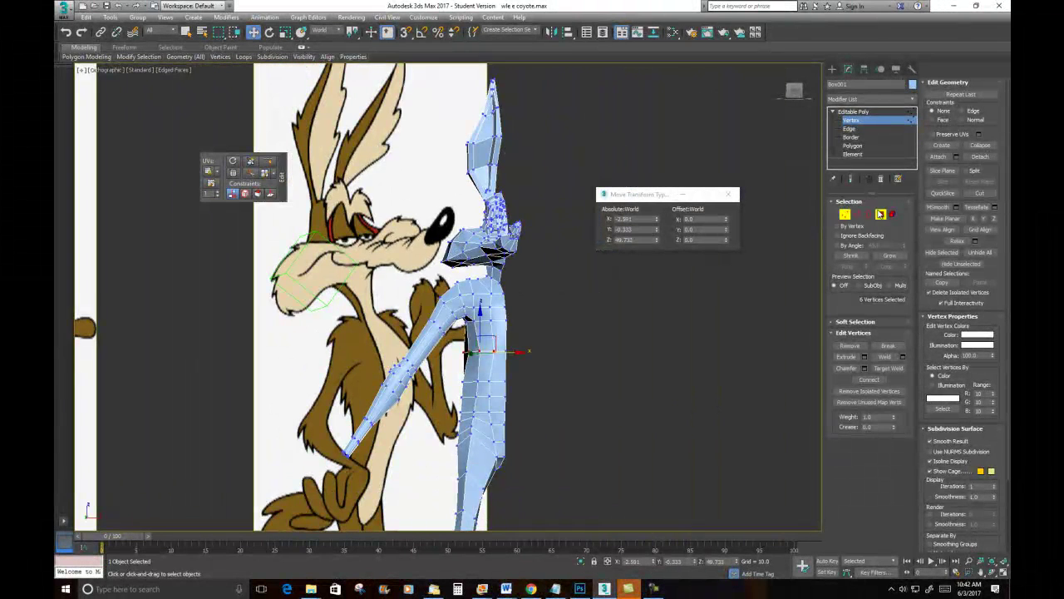
Step: Select the polygons of the head and ear, leaving the neck polygons out of the selection
left_click(881, 214)
left_click_drag(418, 75, 477, 280)
key("ctrl+z")
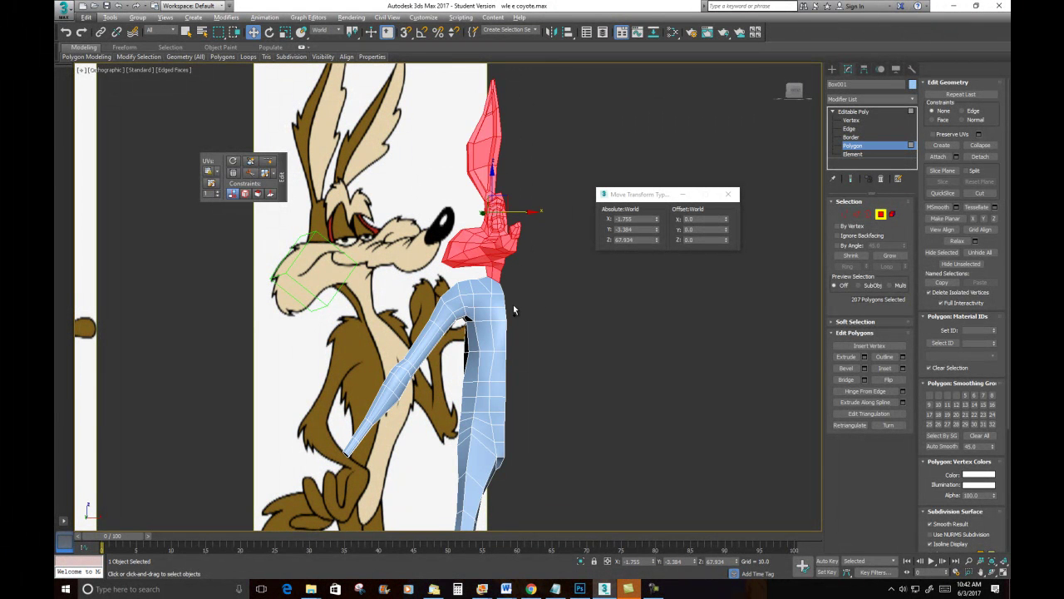
left_click_drag(531, 321, 479, 273, "ctrl")
middle_click_drag(514, 242, 591, 242, "alt")
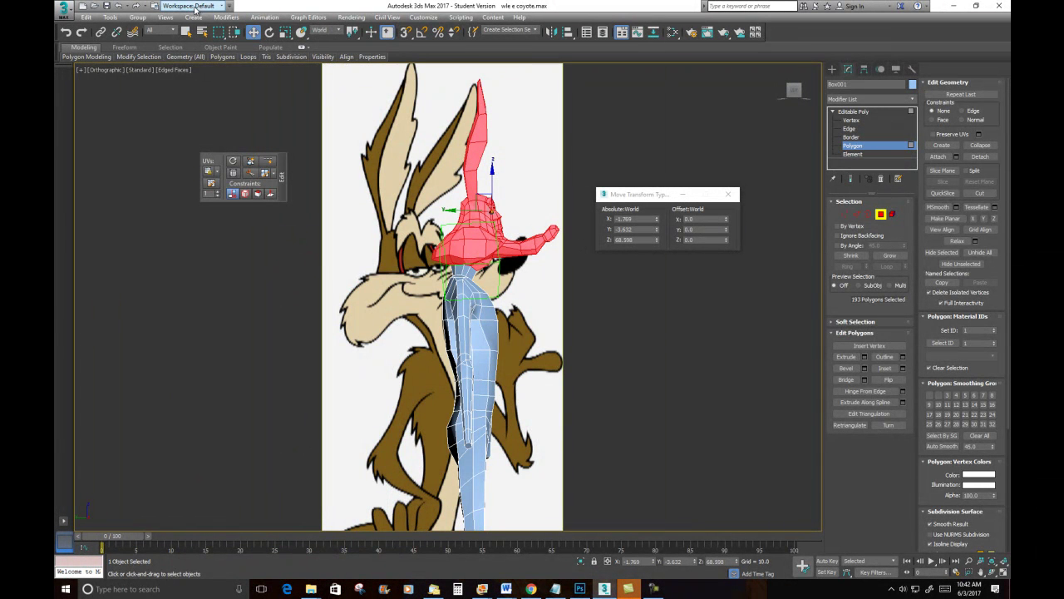
Step: Scale the selected head uniformly larger and raise it above the neck, to Z about 71.87
left_click(285, 32)
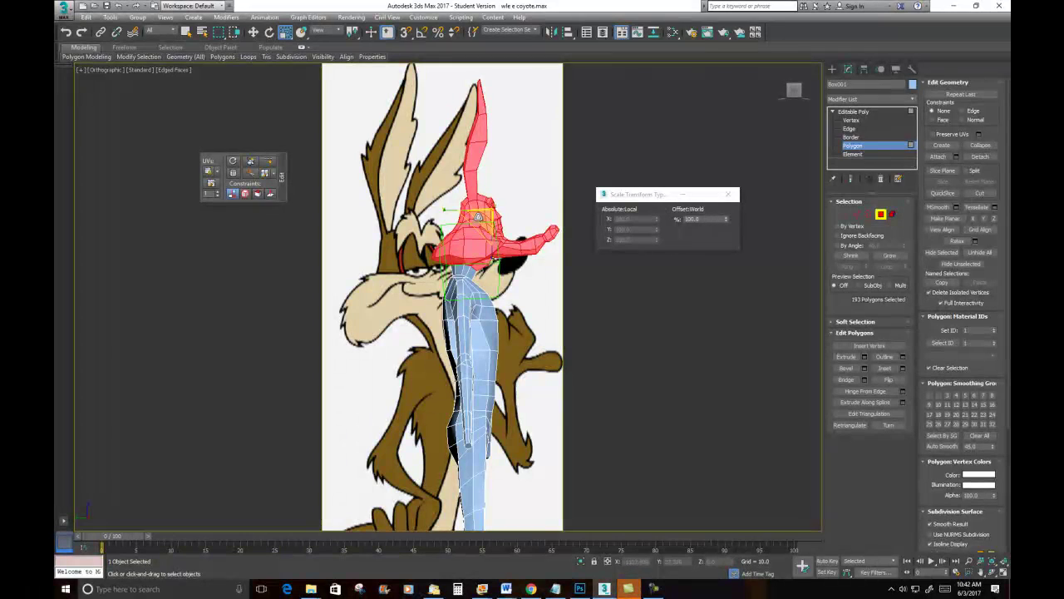
left_click_drag(477, 216, 502, 191)
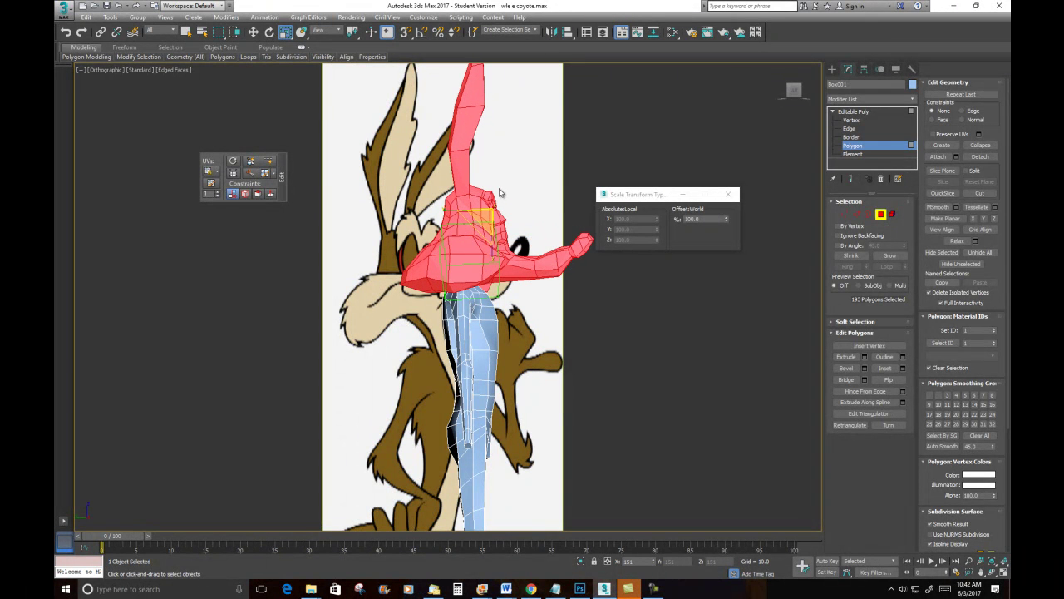
left_click(253, 31)
left_click_drag(470, 198, 470, 175)
Step: Move the neck's upper front vertex up and forward beneath the enlarged head
middle_click_drag(476, 281, 492, 236, "alt")
scroll(471, 296, "down", 5)
scroll(491, 239, "up", 4)
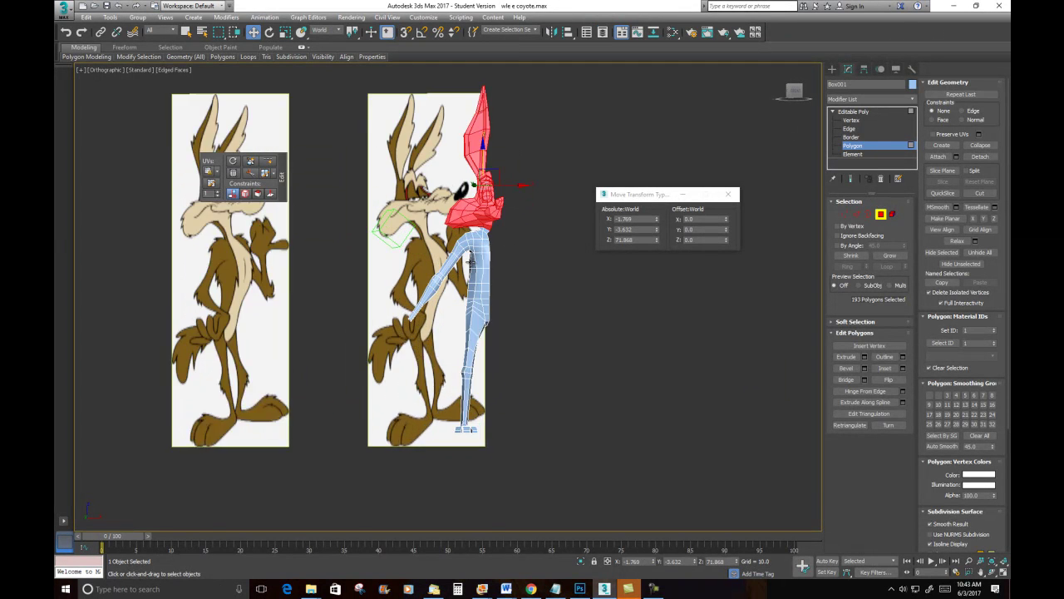
scroll(471, 263, "down", 2)
middle_click_drag(470, 258, 530, 252, "alt")
scroll(530, 253, "up", 4)
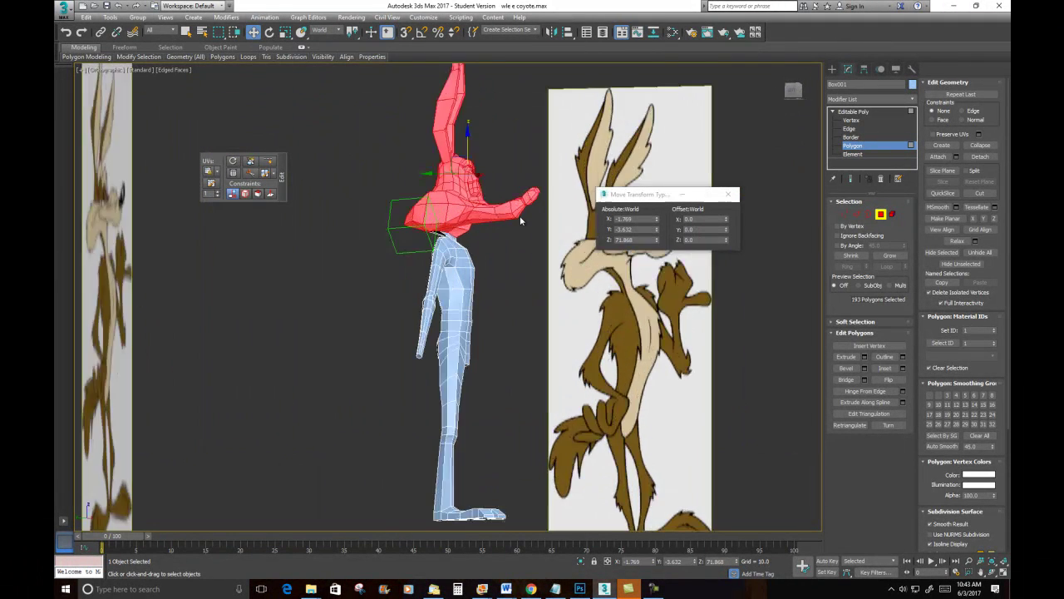
middle_click_drag(426, 251, 443, 235, "alt")
scroll(451, 239, "up", 5)
left_click(844, 215)
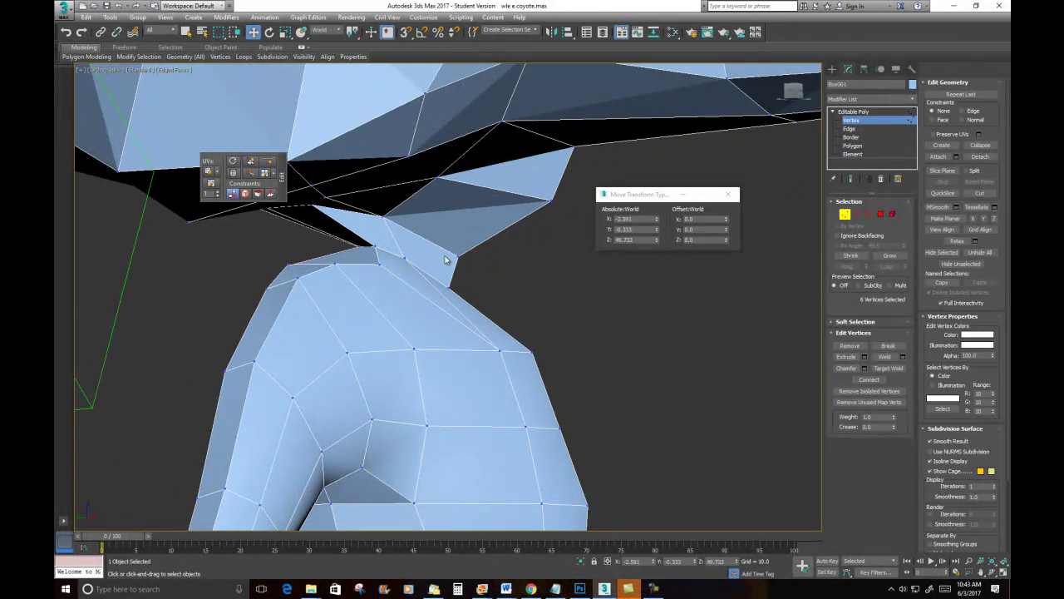
left_click(456, 255)
left_click_drag(456, 254, 463, 208)
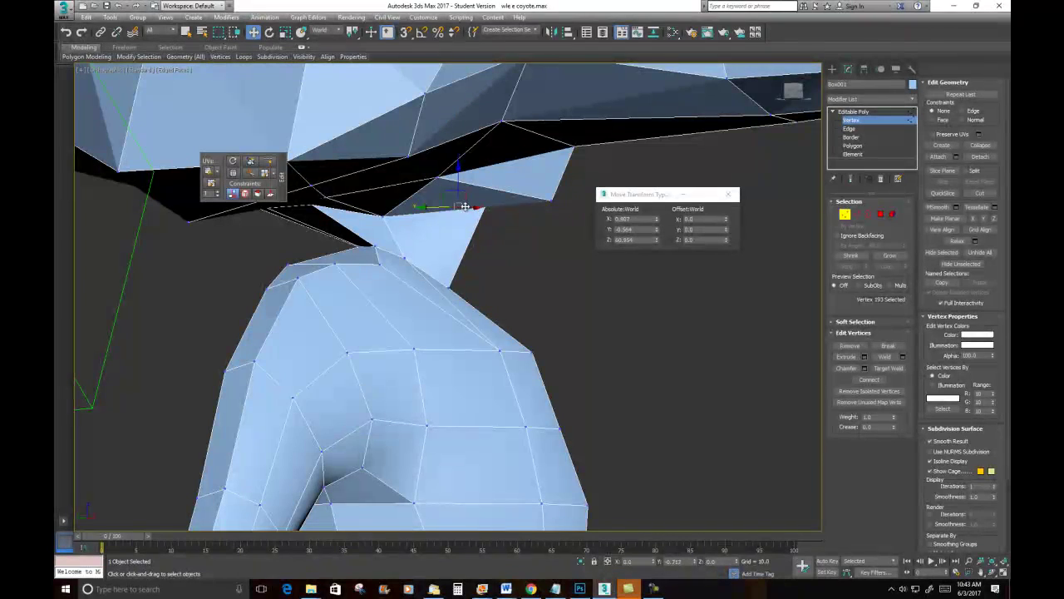
Step: Move the side and rear vertices at the top of the neck forward and inward under the head
left_click(383, 217)
middle_click_drag(342, 230, 352, 224, "alt")
left_click_drag(369, 213, 417, 213)
middle_click_drag(339, 210, 436, 229)
left_click(449, 208)
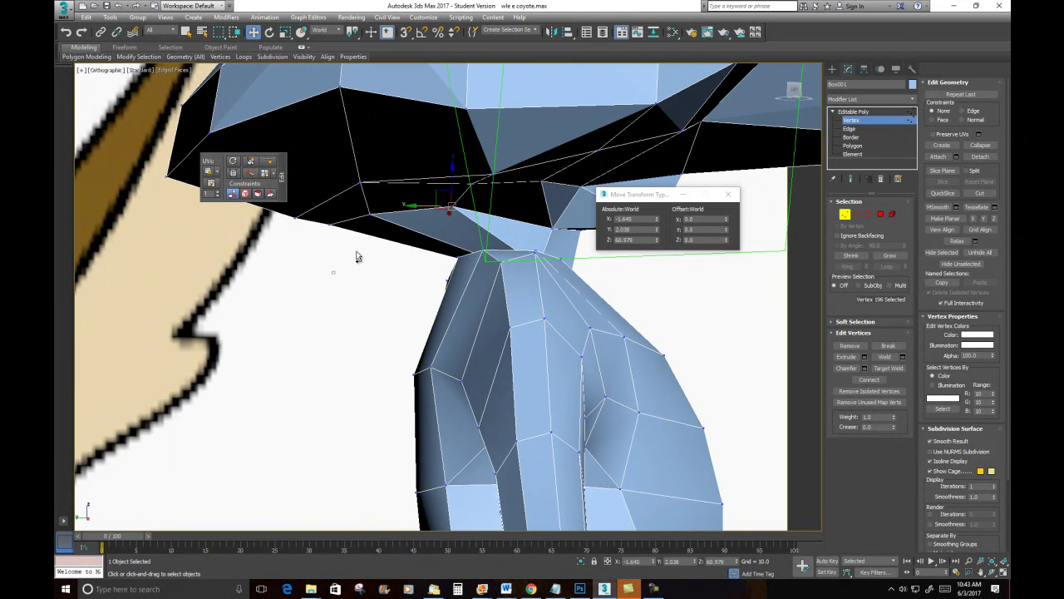
left_click_drag(391, 203, 454, 206)
left_click_drag(387, 222, 452, 245)
scroll(465, 257, "up", 3)
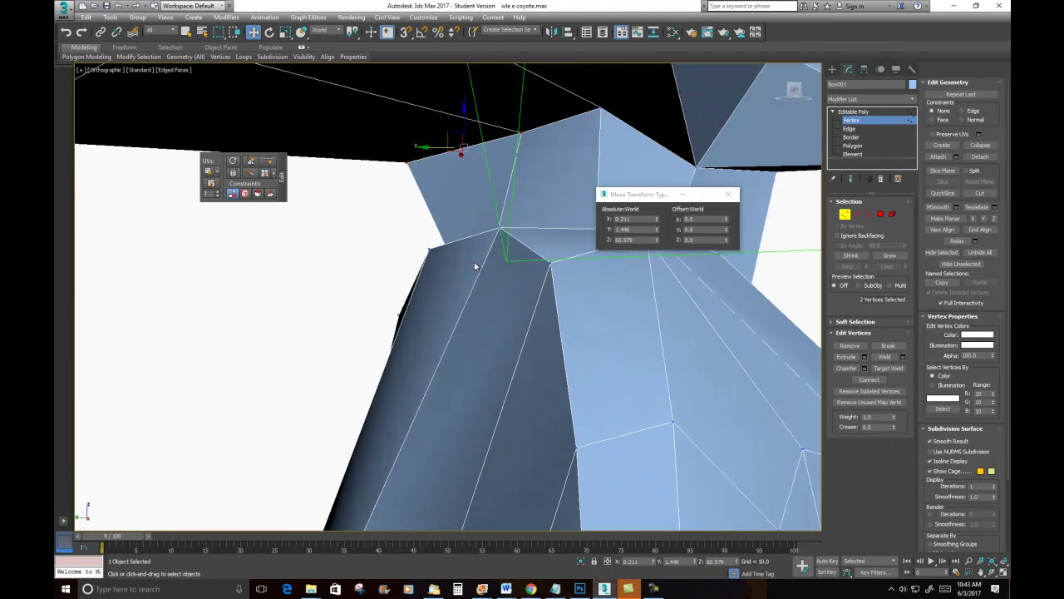
left_click(405, 164)
left_click_drag(379, 159, 460, 160)
Step: Raise the neck vertex on the front side just under the jaw, to Z about 61.07
scroll(558, 206, "down", 5)
middle_click_drag(545, 177, 464, 222)
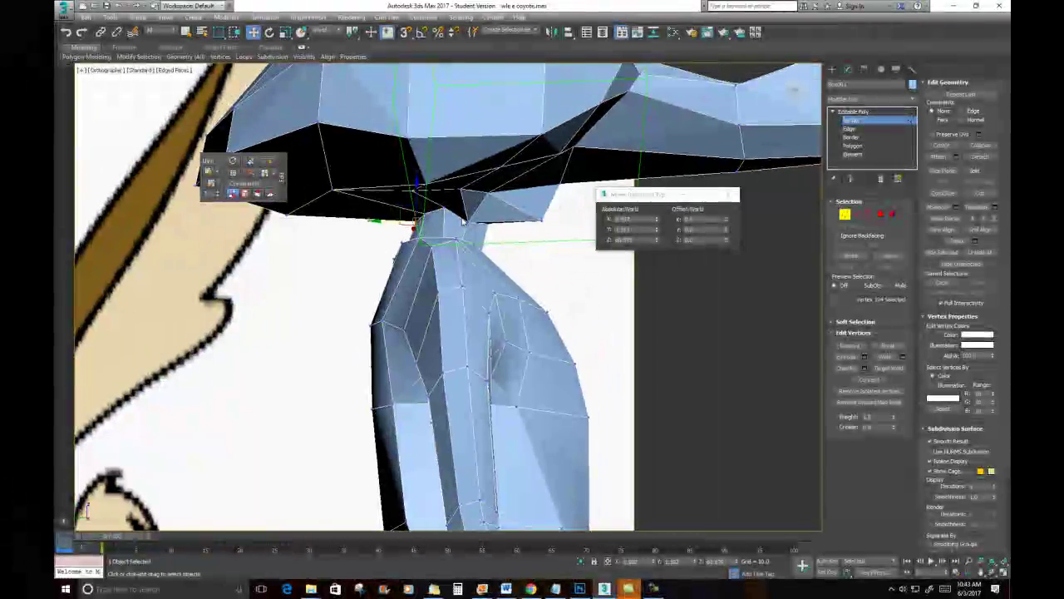
scroll(465, 222, "up", 4)
left_click(462, 253)
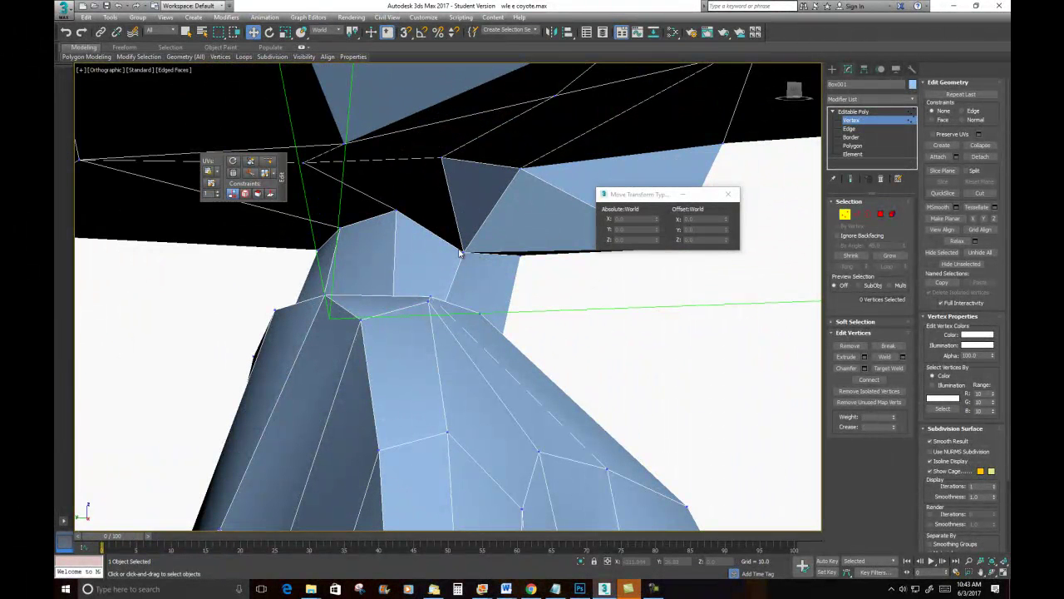
left_click(463, 251)
left_click_drag(463, 225, 471, 191)
Step: Select all the head and ear vertices in the front view, leaving the body unselected
scroll(374, 272, "down", 8)
middle_click_drag(401, 278, 415, 270, "alt")
middle_click_drag(403, 231, 455, 203)
scroll(456, 203, "down", 3)
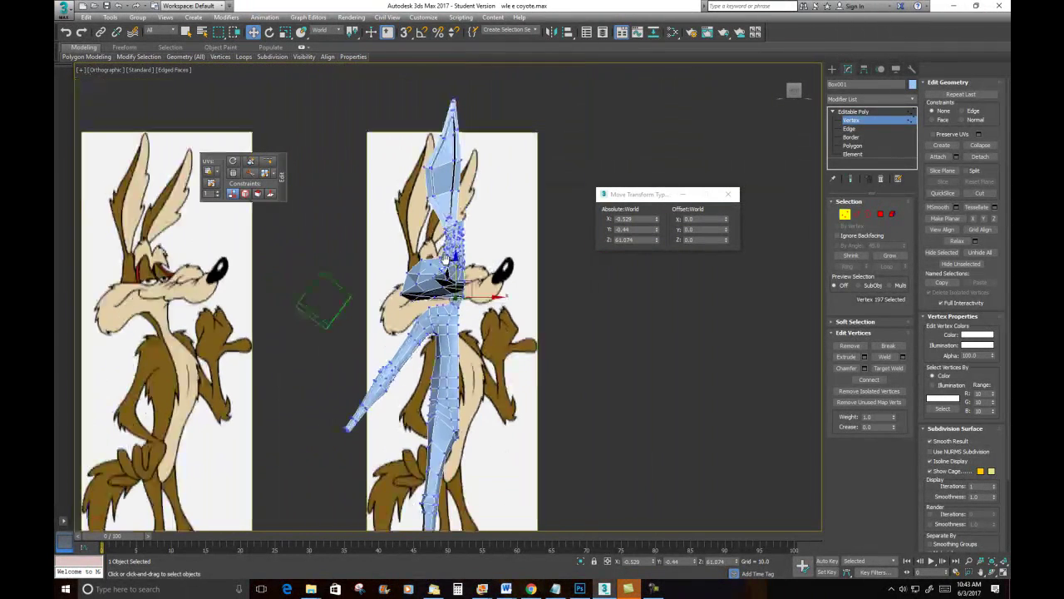
key("f")
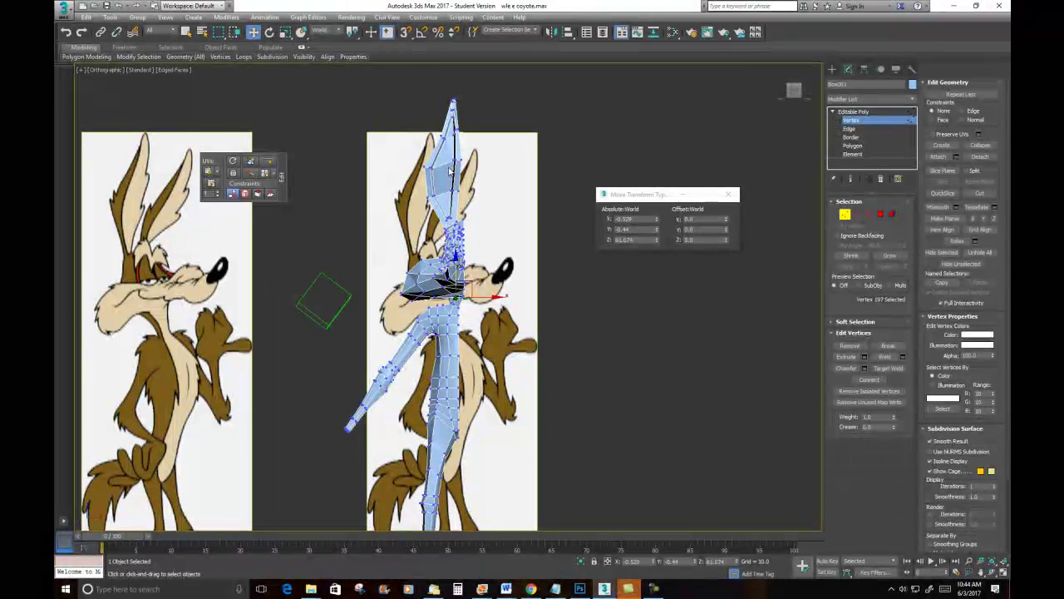
scroll(453, 175, "down", 4)
scroll(449, 170, "up", 5)
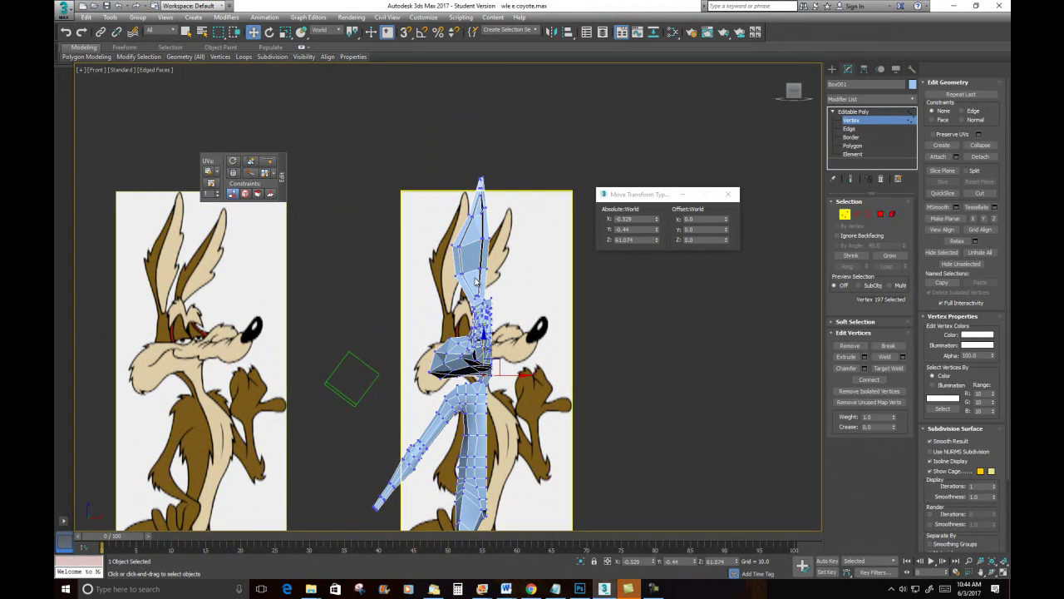
scroll(485, 383, "up", 3)
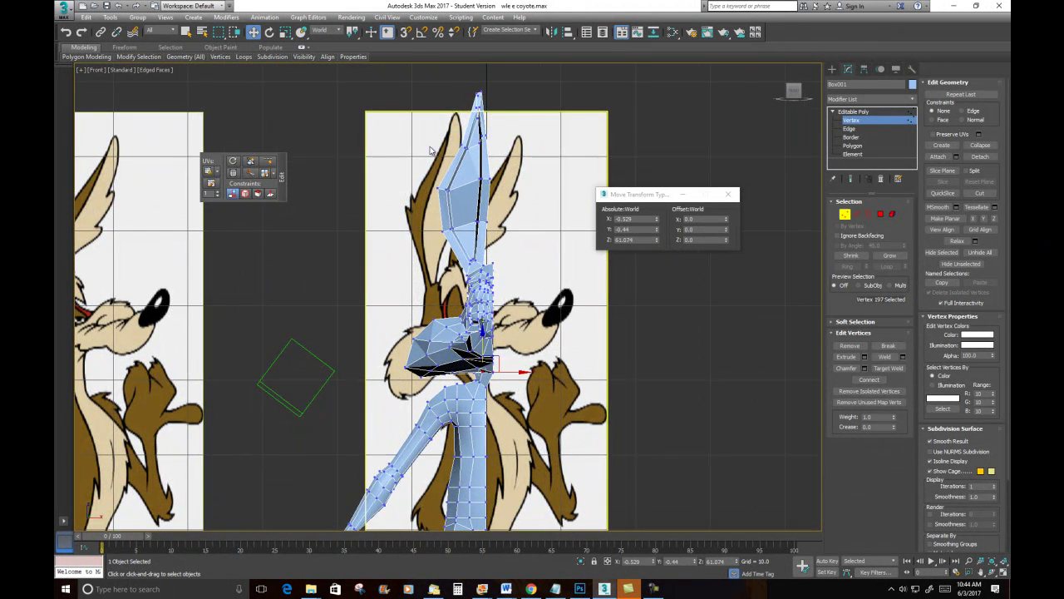
left_click_drag(352, 84, 474, 225)
left_click_drag(546, 382, 547, 382)
Step: Turn on 3D snapping and enable the Vertex and Endpoint snap types in addition to Grid Points
scroll(516, 357, "up", 4)
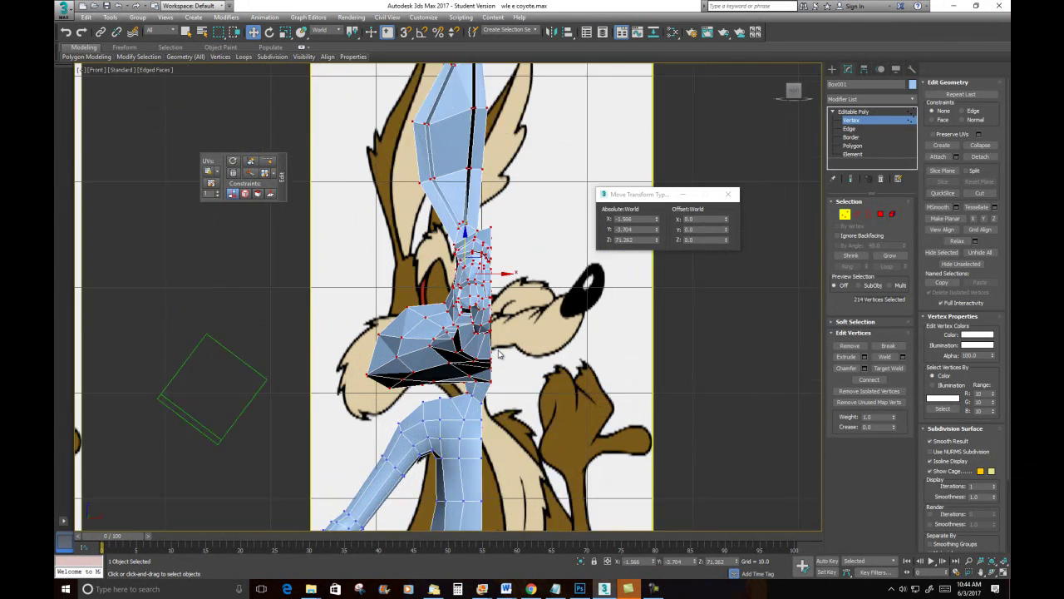
scroll(501, 341, "up", 3)
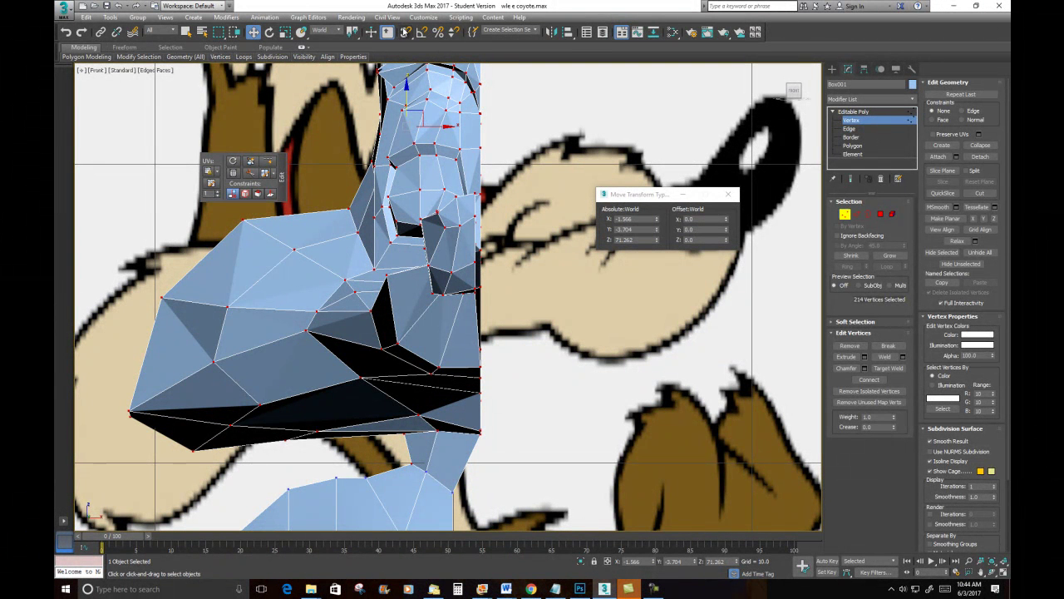
right_click(405, 32)
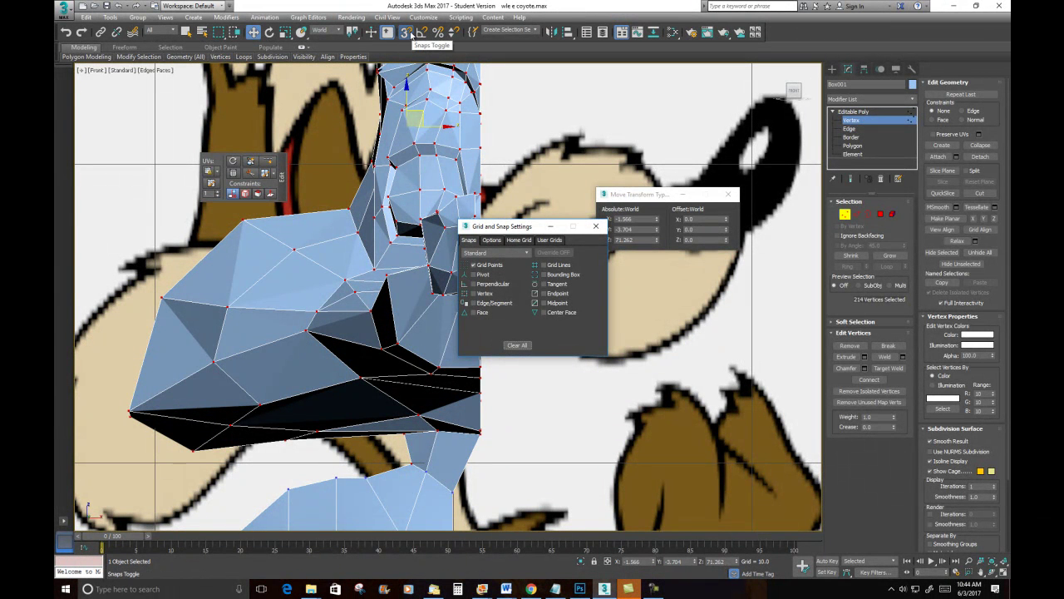
left_click(406, 32)
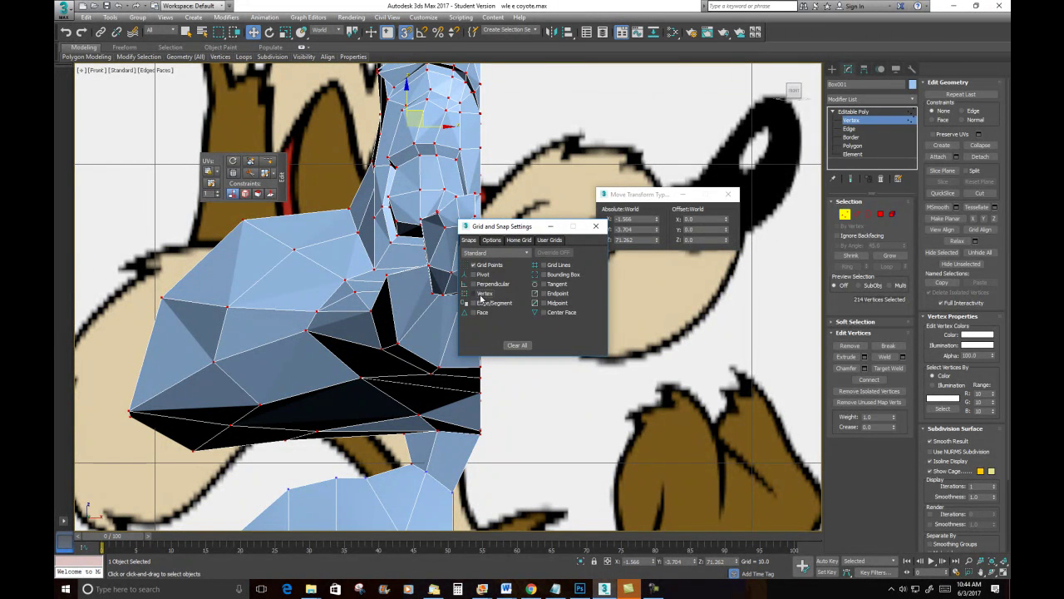
left_click(549, 295)
left_click_drag(525, 232, 551, 161)
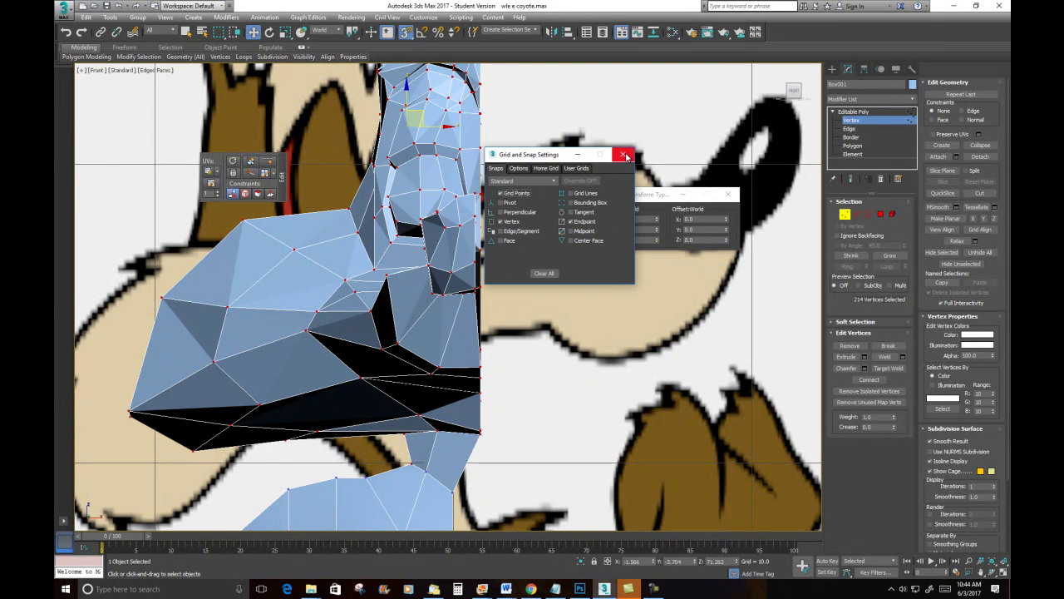
left_click(627, 156)
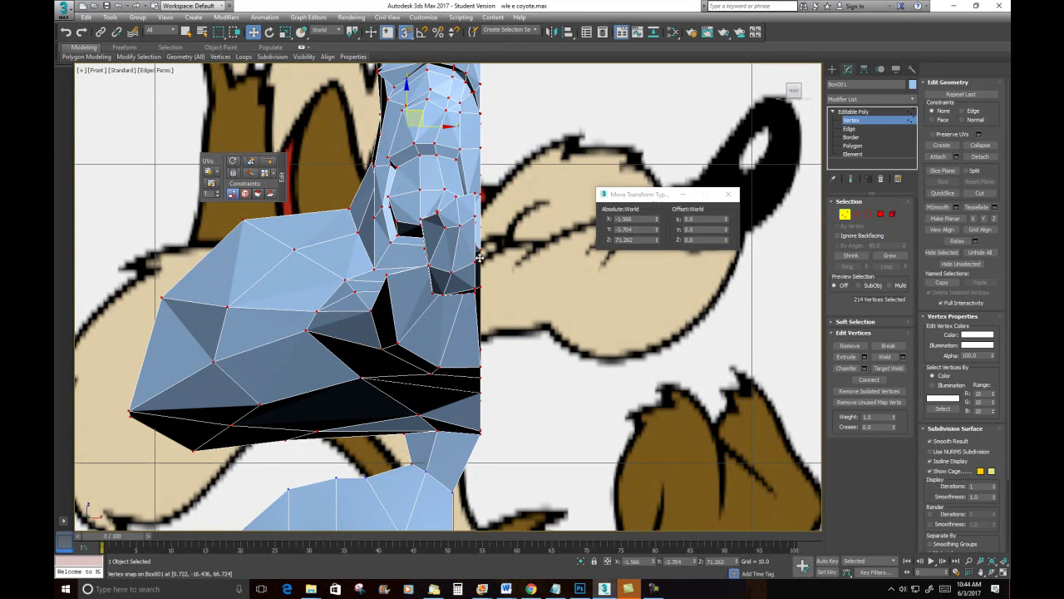
Step: Snap the selected head sideways so its inner edge lines up with the body's centre line, X about -2.41
left_click_drag(480, 249, 454, 250)
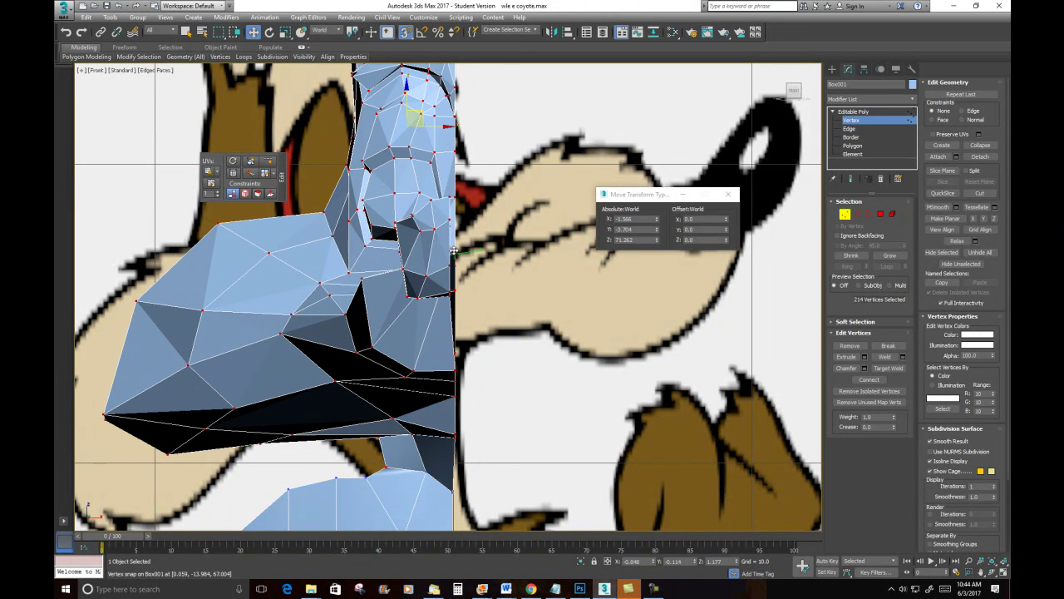
scroll(491, 327, "up", 3)
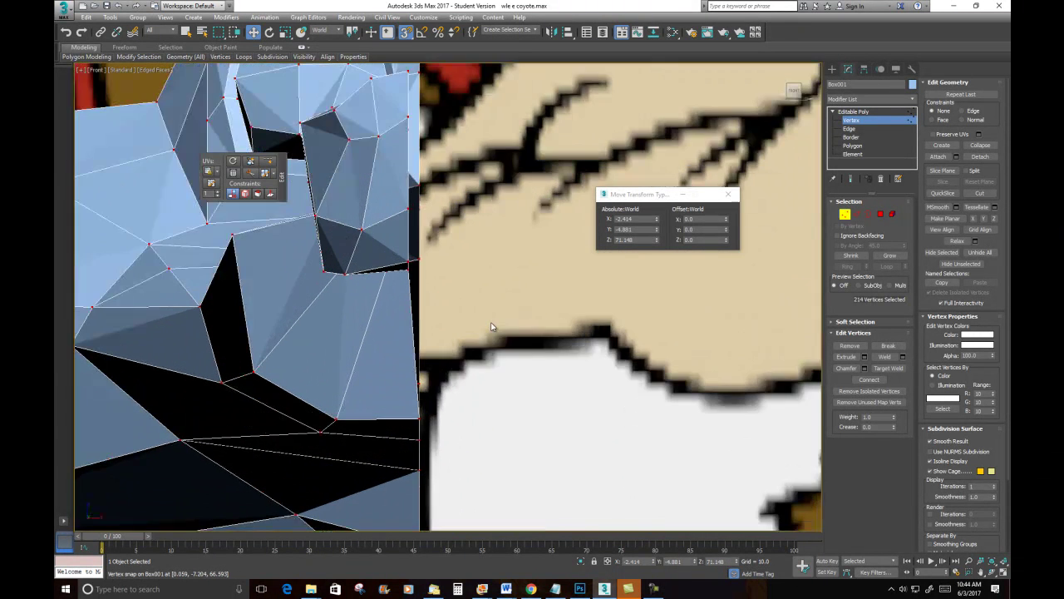
scroll(491, 327, "down", 1)
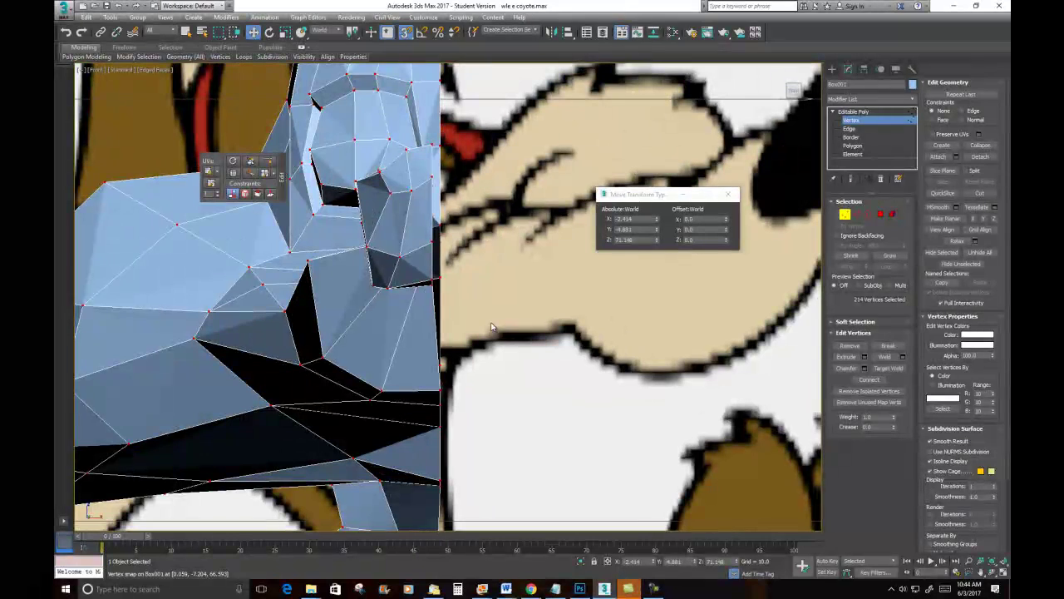
Step: Try to snap the single off-line vertex beside the nose bridge onto the centre line
left_click(433, 144)
left_click_drag(433, 144, 441, 145)
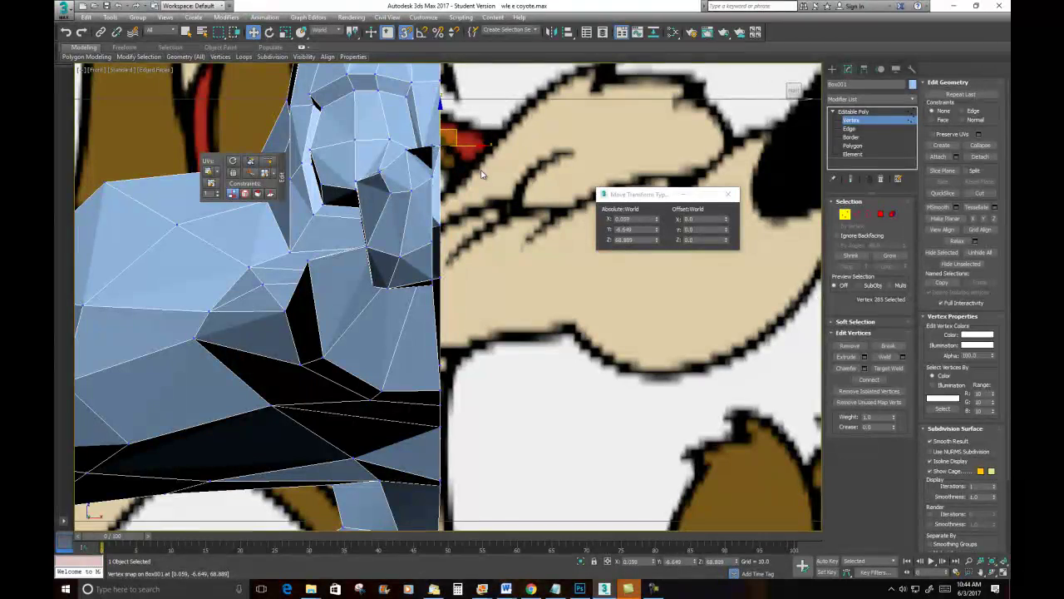
Step: Select the open border of the half mesh and convert that selection to its 57 vertices
scroll(481, 170, "down", 5)
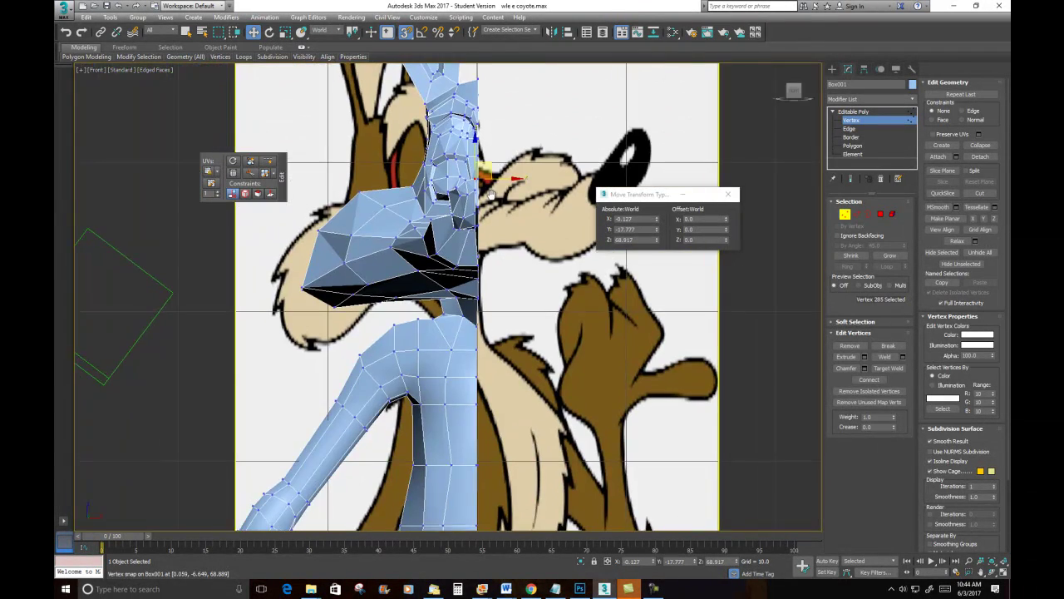
middle_click_drag(518, 260, 829, 250, "alt")
left_click(868, 214)
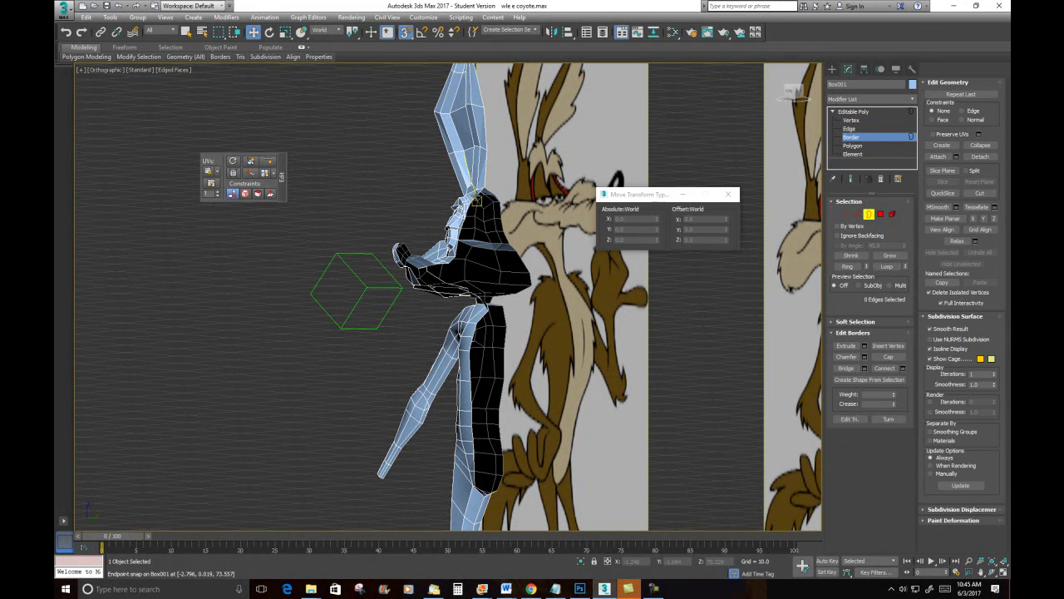
left_click(477, 197)
middle_click_drag(482, 249, 657, 249, "alt")
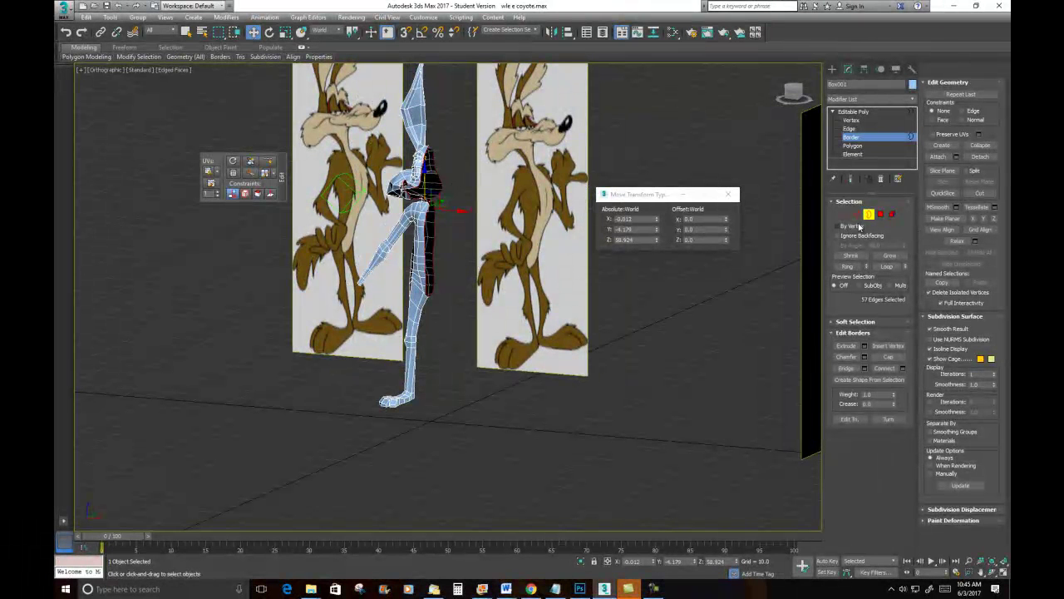
left_click(842, 215)
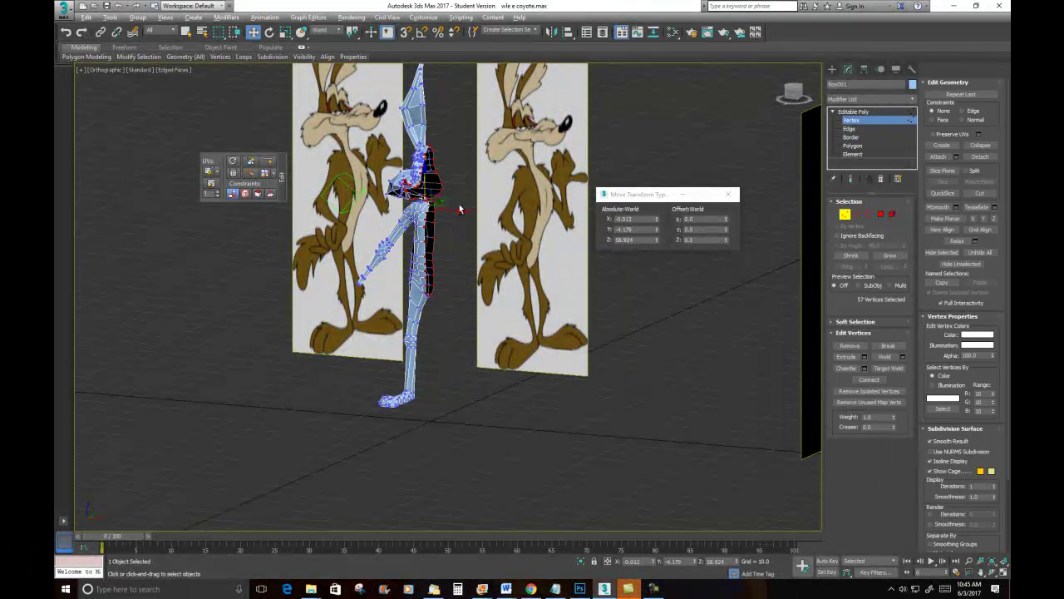
Step: Make the selected border vertices planar along X and set their absolute world X position to 0
middle_click_drag(444, 209, 473, 210, "alt")
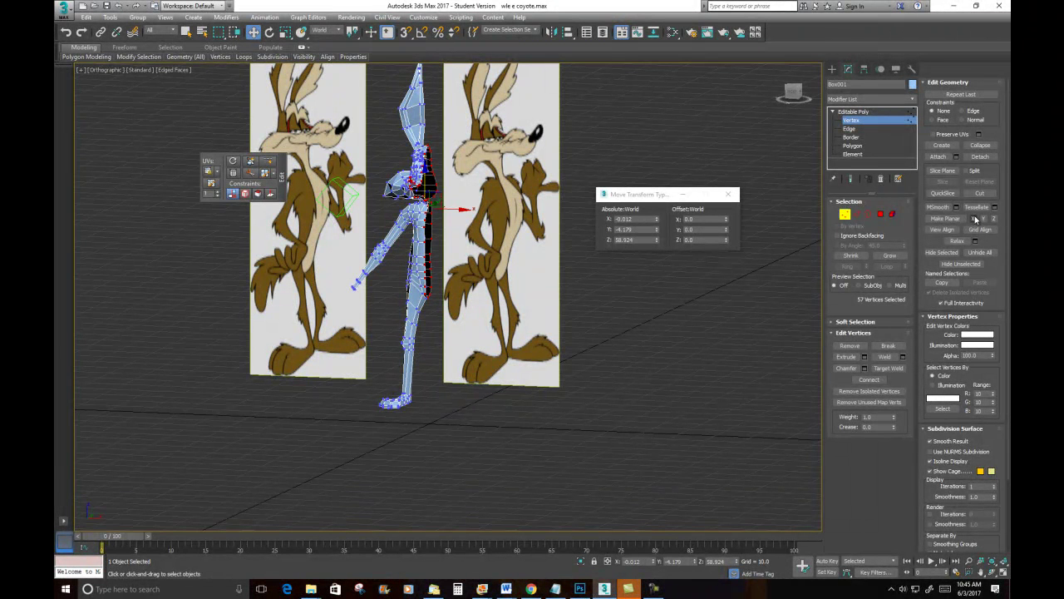
middle_click_drag(497, 208, 542, 204, "alt")
right_click(657, 221)
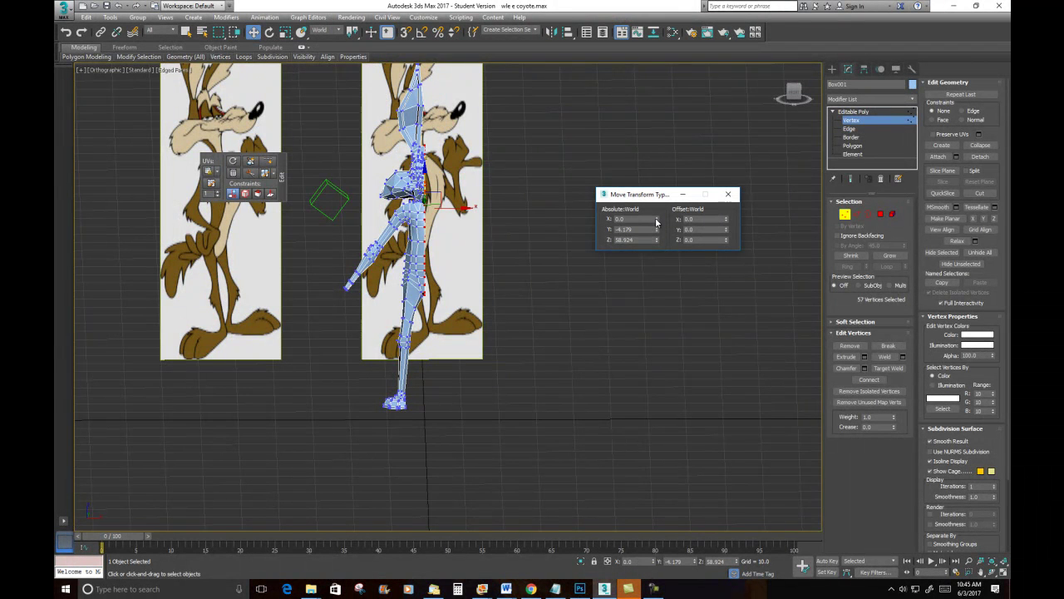
middle_click_drag(495, 230, 511, 315, "alt")
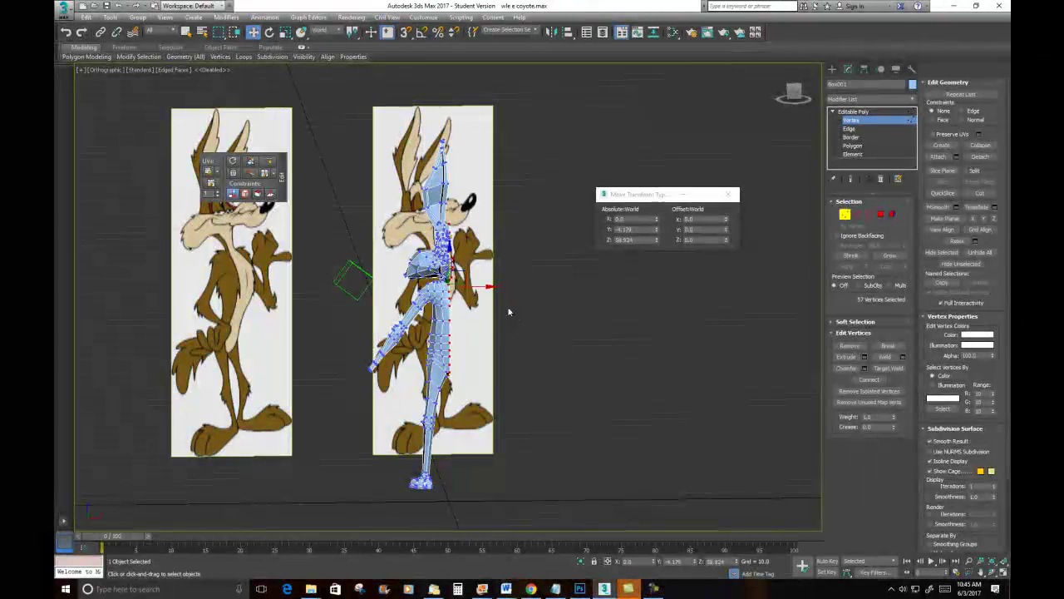
key("f")
scroll(548, 261, "up", 6)
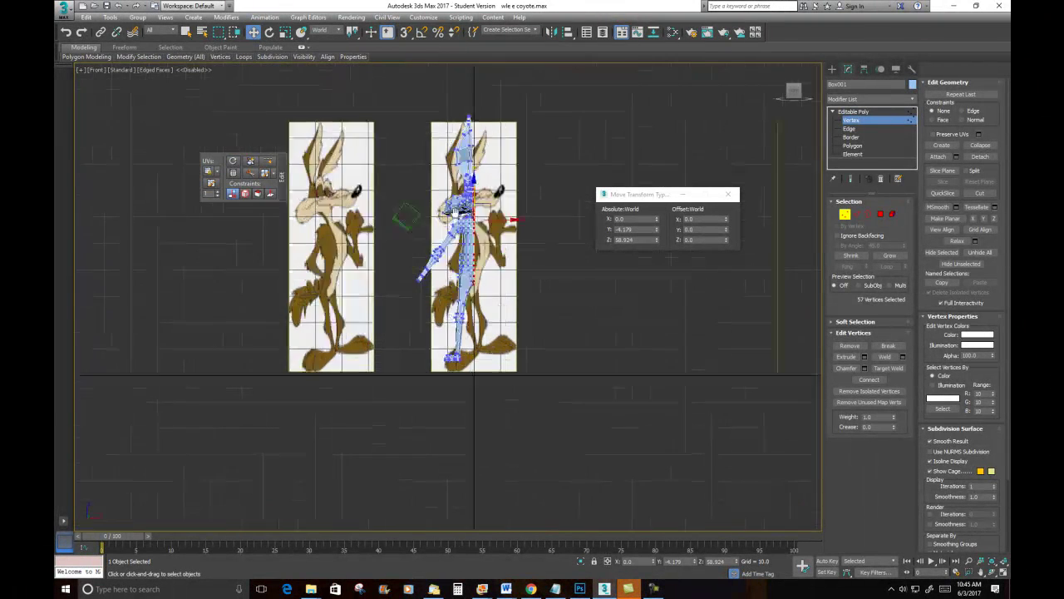
scroll(532, 249, "down", 5)
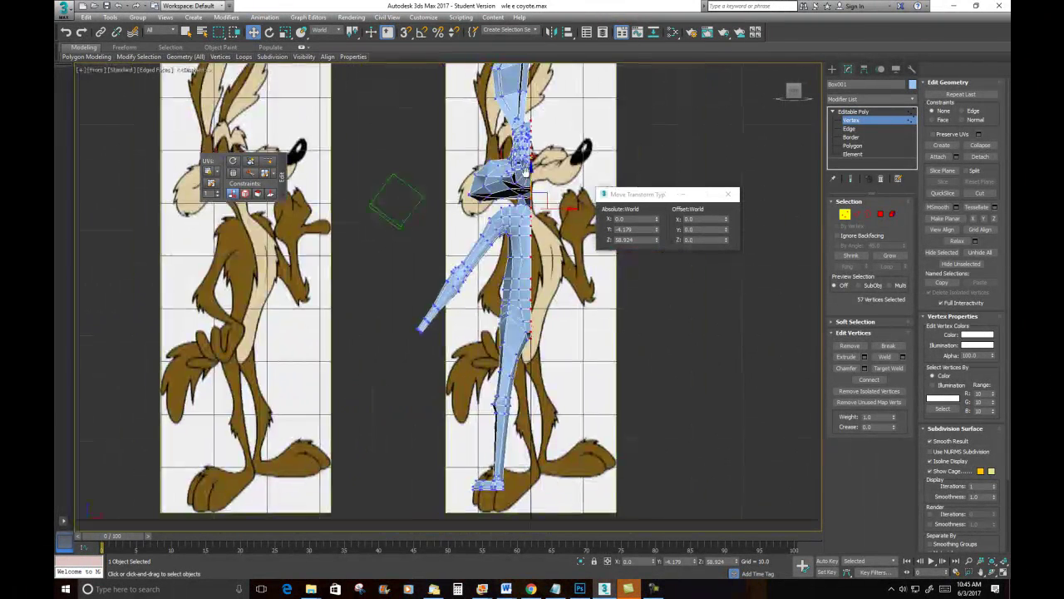
middle_click_drag(524, 218, 616, 226, "alt")
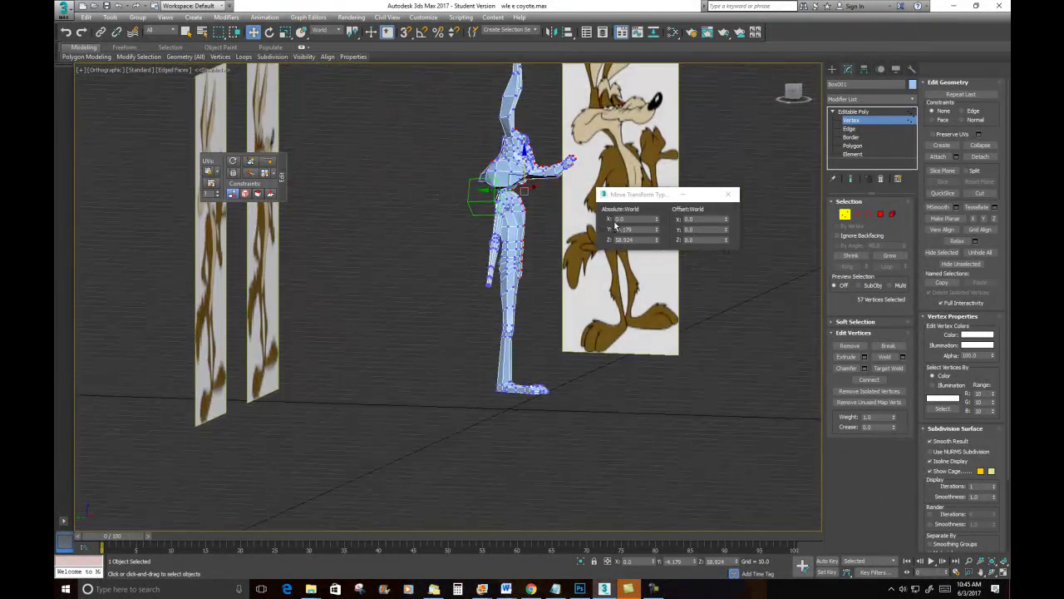
Step: Select the top vertices of the foot's front part and raise them to make the foot thicker
scroll(525, 388, "up", 6)
middle_click_drag(525, 388, 543, 276)
scroll(589, 267, "up", 4)
middle_click_drag(588, 267, 570, 293)
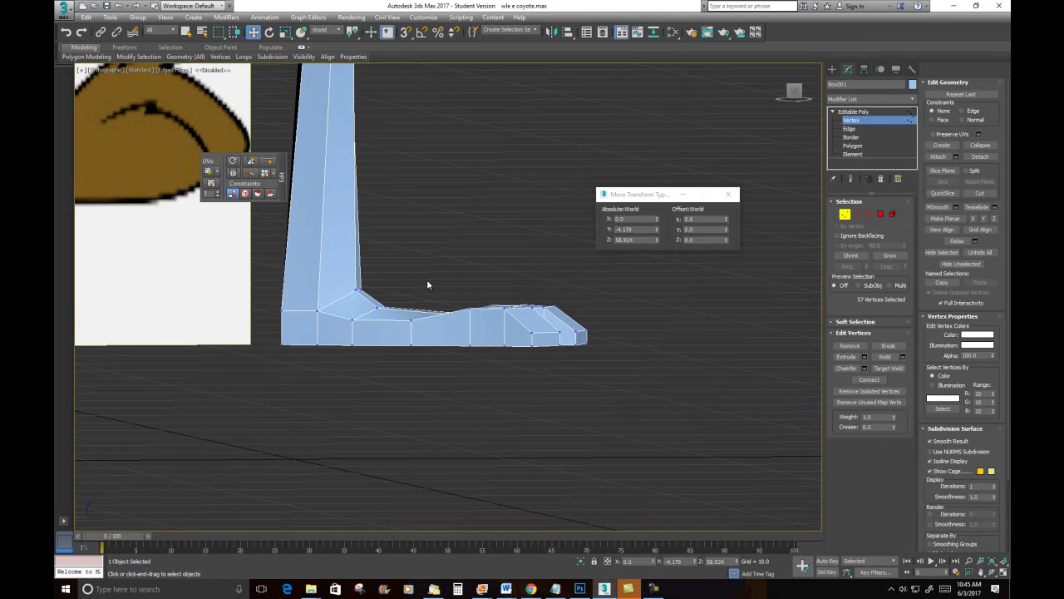
left_click_drag(637, 338, 636, 338)
middle_click_drag(636, 339, 480, 378, "alt")
left_click_drag(519, 278, 523, 230)
middle_click_drag(538, 287, 638, 309, "alt")
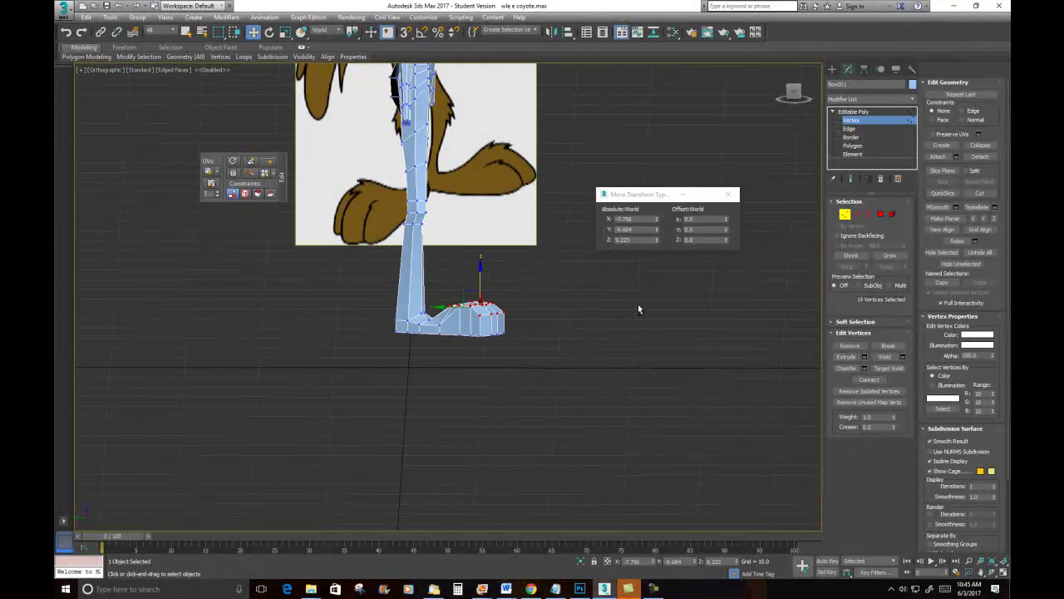
Step: Select the eight vertices around the ankle and raise them slightly
scroll(433, 304, "up", 5)
middle_click_drag(500, 325, 498, 315, "alt")
left_click_drag(309, 281, 450, 394)
middle_click_drag(499, 366, 323, 363, "alt")
left_click_drag(405, 382, 441, 337)
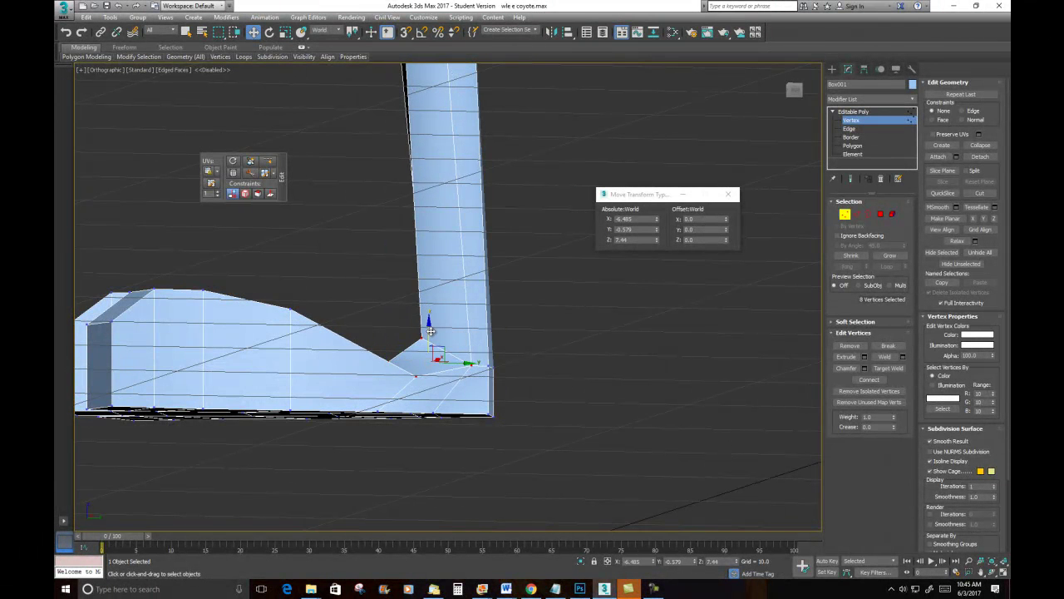
middle_click_drag(424, 339, 421, 364, "alt")
Step: Slide the side vertices at the front of the ankle forward along Y to even out the instep
left_click(413, 396)
left_click_drag(434, 393, 383, 397)
middle_click_drag(358, 342, 279, 411, "alt")
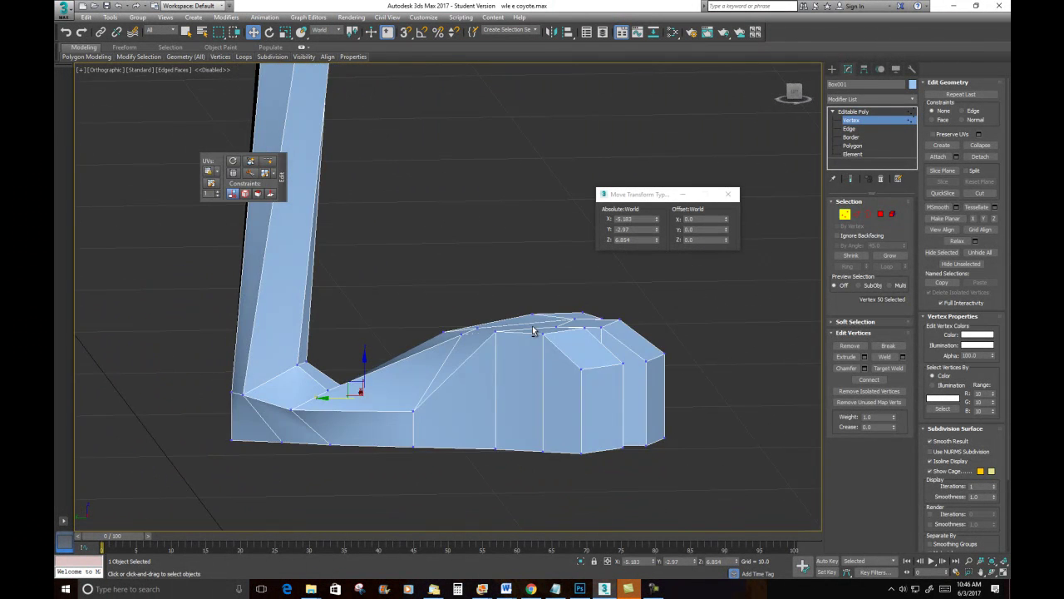
left_click(291, 408)
left_click_drag(261, 410, 307, 409)
Step: Lower the upper vertices along the outer toe's side, bringing its front corner vertex to Z about 7.3
middle_click_drag(500, 350, 452, 371, "alt")
left_click(455, 382)
left_click(432, 370, "ctrl")
left_click_drag(443, 350, 467, 409)
left_click(471, 418)
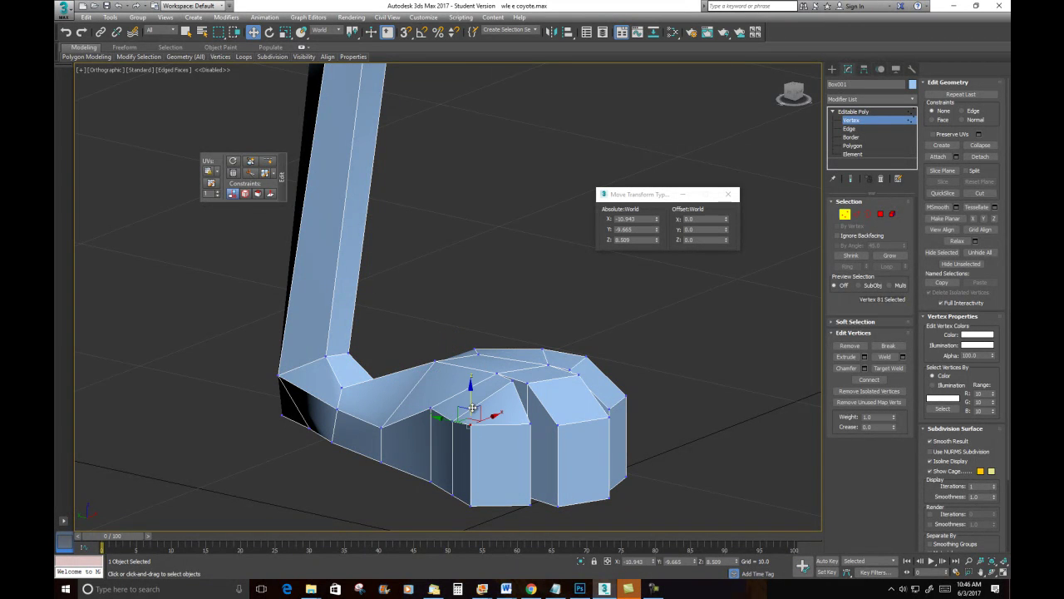
left_click_drag(474, 429, 475, 437)
middle_click_drag(581, 426, 512, 428, "alt")
middle_click_drag(688, 479, 526, 412)
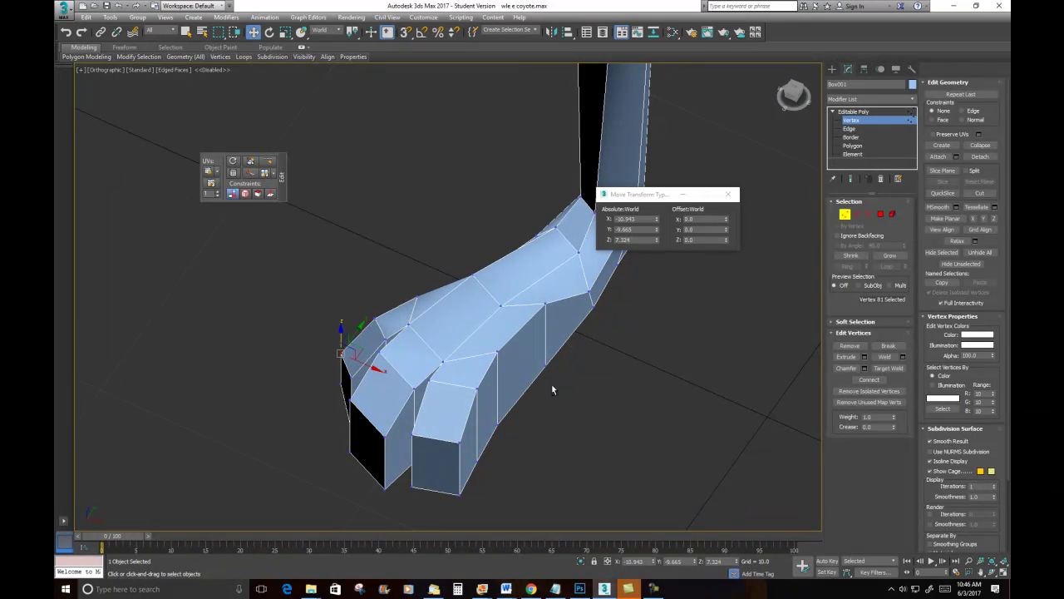
Step: Select the four vertices along the foot's inner top edge and lower them to Z about 7.3
left_click(545, 304)
left_click(498, 352, "ctrl")
left_click(478, 388, "ctrl")
left_click(460, 442, "ctrl")
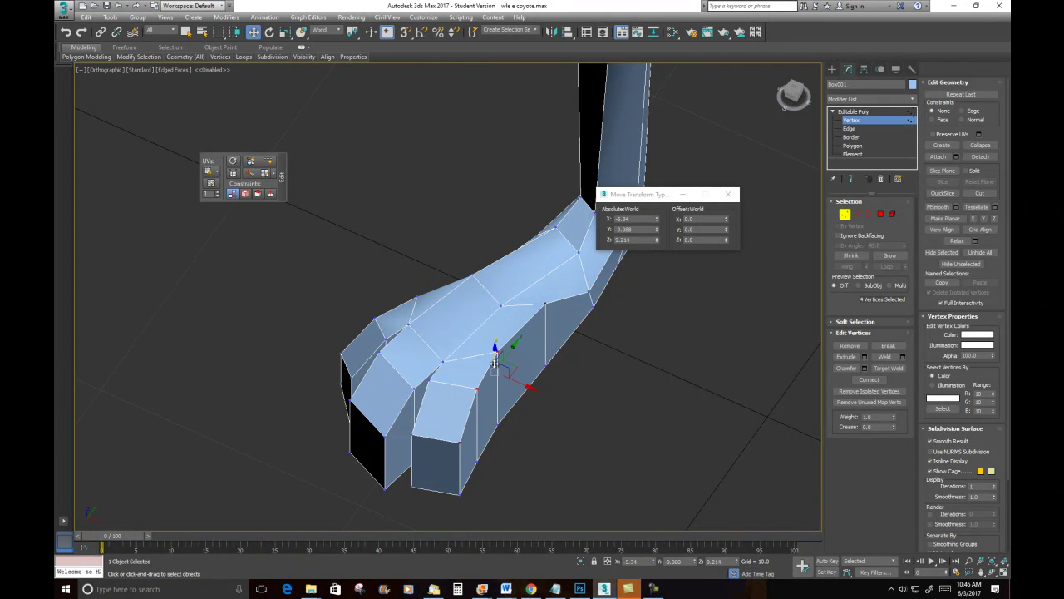
left_click_drag(496, 355, 496, 390)
Step: Shift the vertices along the inner side of the foot and toe sideways to round the foot's outline
middle_click_drag(496, 390, 564, 396, "alt")
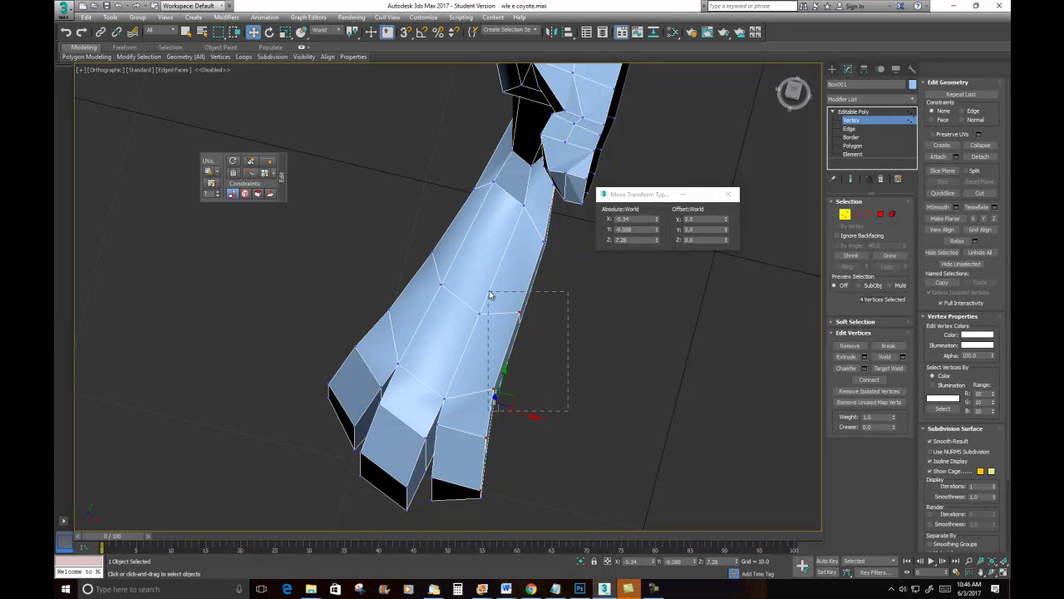
left_click_drag(494, 292, 500, 298)
left_click_drag(541, 367, 558, 368)
left_click_drag(496, 471, 516, 453)
middle_click_drag(476, 364, 509, 339, "alt")
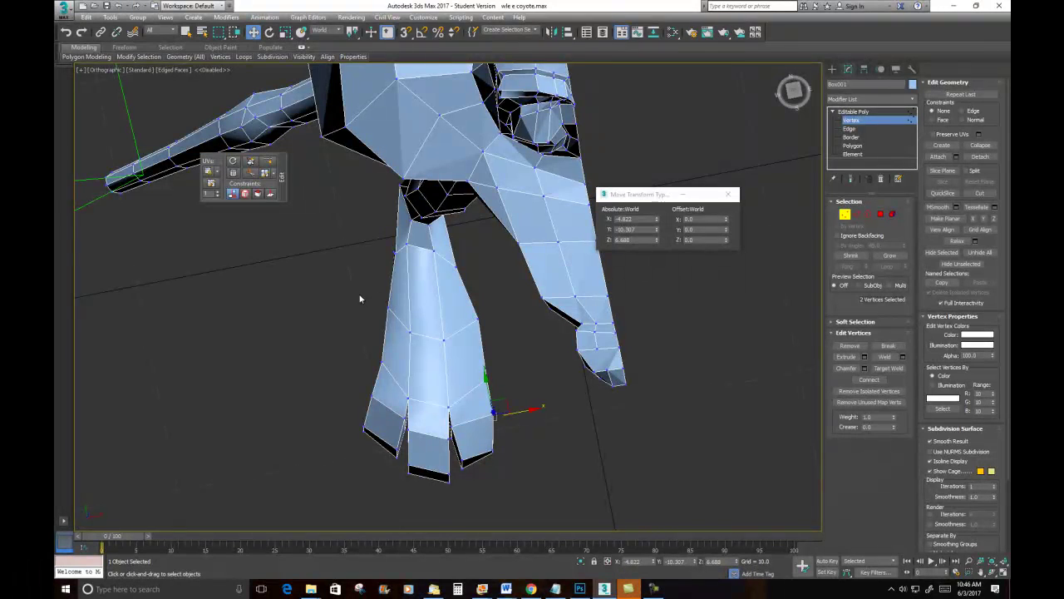
Step: Reposition the two vertices in the crease where the ankle meets the top of the foot
middle_click_drag(398, 339, 484, 340, "alt")
scroll(323, 330, "down", 3)
middle_click_drag(322, 330, 527, 364)
scroll(527, 367, "up", 4)
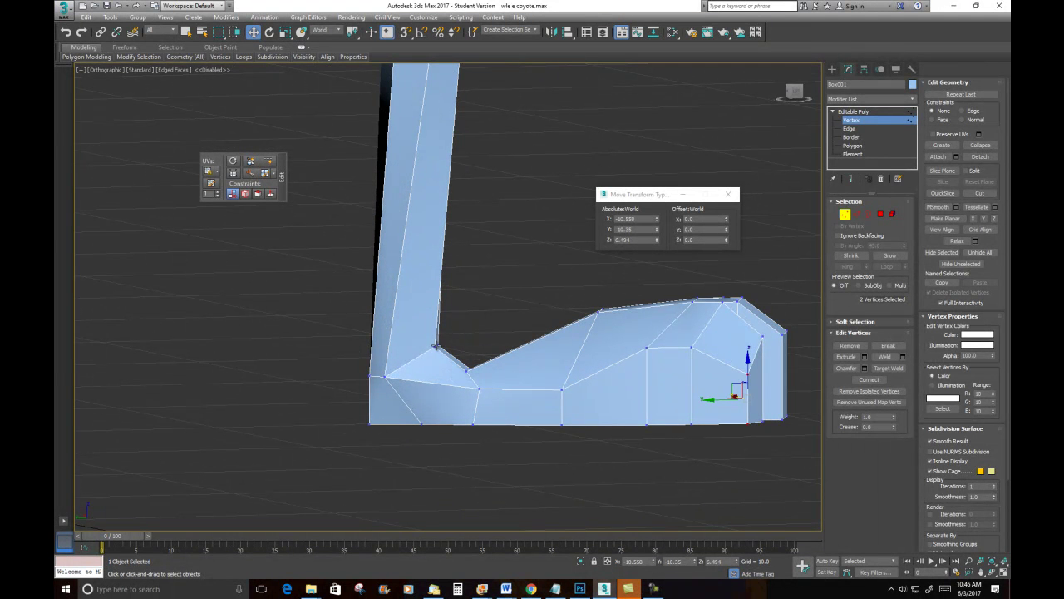
left_click_drag(480, 380, 470, 367)
scroll(501, 367, "down", 5)
mouse_move(501, 367)
middle_mouse_down("alt")
mouse_move(486, 365)
mouse_move(509, 371)
middle_mouse_up("alt")
scroll(487, 316, "up", 4)
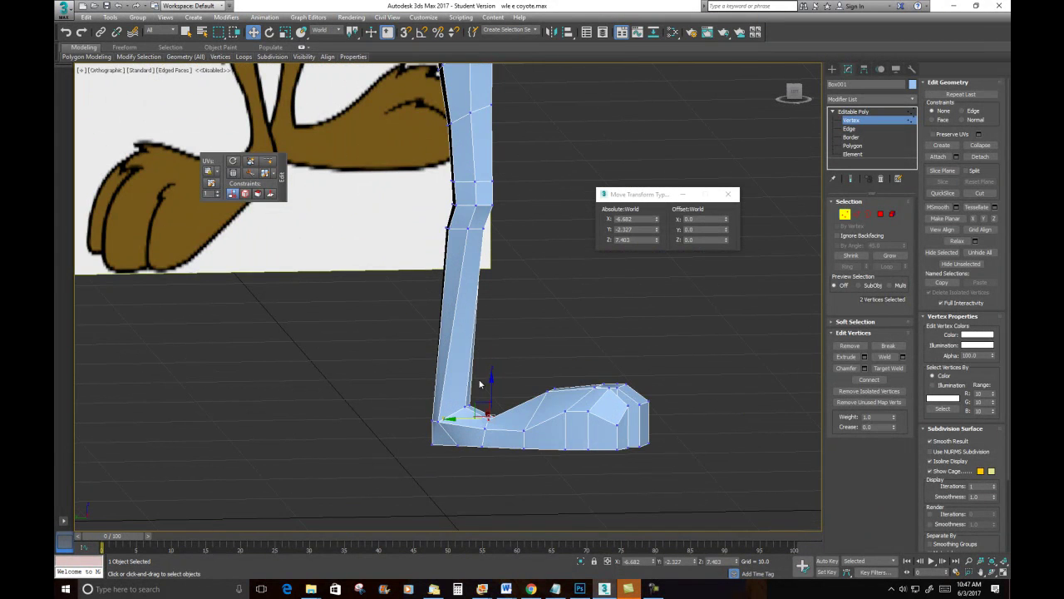
Step: Select the five upper vertices between the outer and middle toes and lower them by about 0.35 in Z
middle_click_drag(487, 318, 437, 399, "alt")
scroll(441, 403, "up", 5)
middle_click_drag(663, 380, 648, 405, "alt")
left_click_drag(551, 358, 585, 418)
left_click_drag(565, 366, 566, 378)
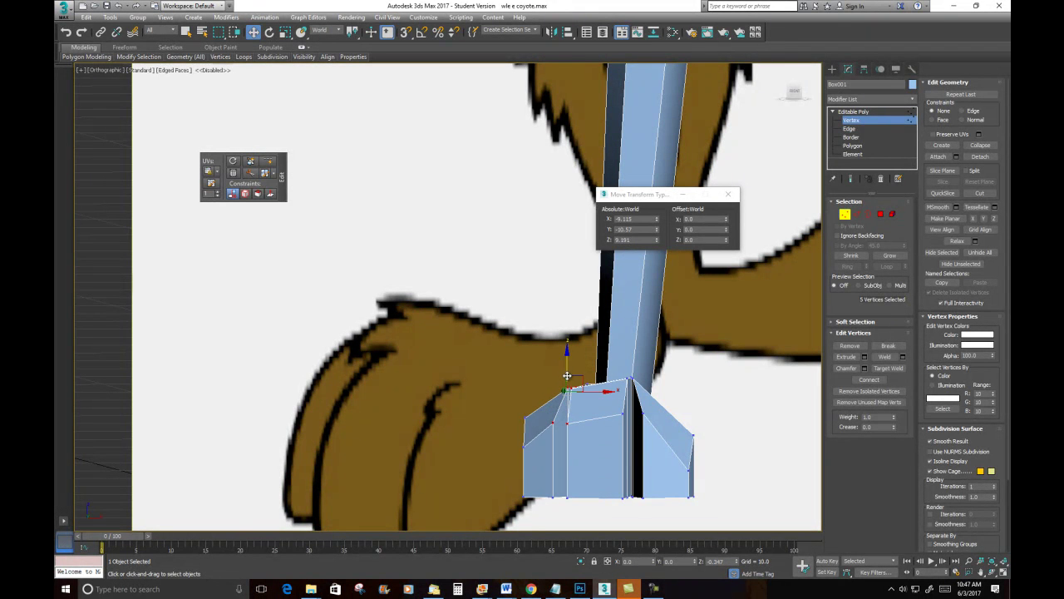
Step: Raise the two upper vertices at the inner toe's side, the front one to Z about 7.6
left_click(693, 434)
left_click_drag(695, 410, 694, 396)
left_click(687, 469)
left_click_drag(690, 440, 692, 410)
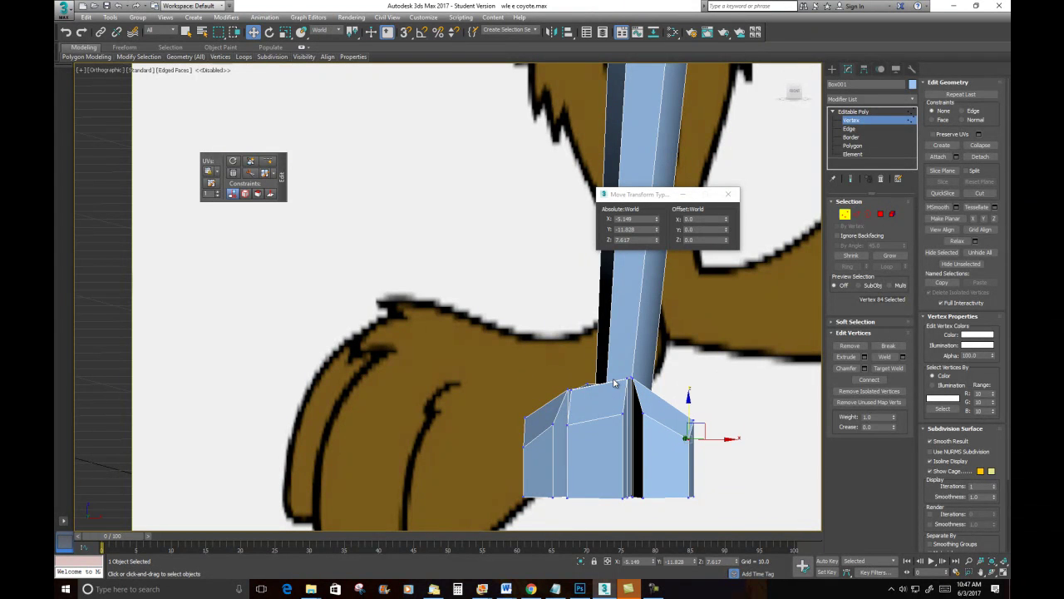
Step: Select the nine-vertex ring on the upper arm below the shoulder and move it slightly up and toward the body
middle_click_drag(586, 412, 586, 350, "alt")
scroll(600, 389, "down", 5)
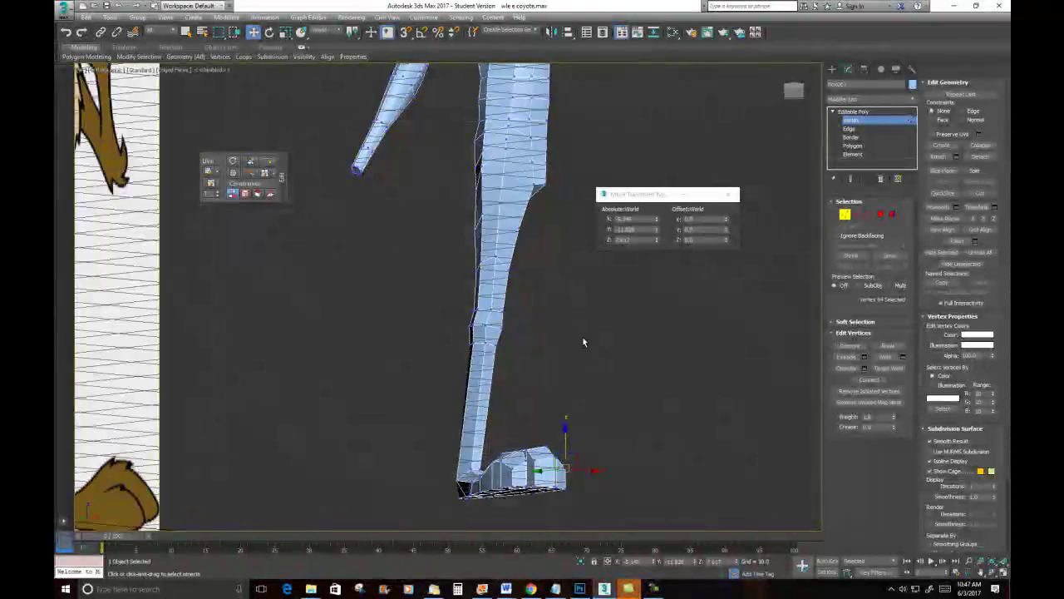
scroll(585, 350, "down", 4)
middle_click_drag(495, 341, 518, 375, "alt")
scroll(564, 385, "up", 3)
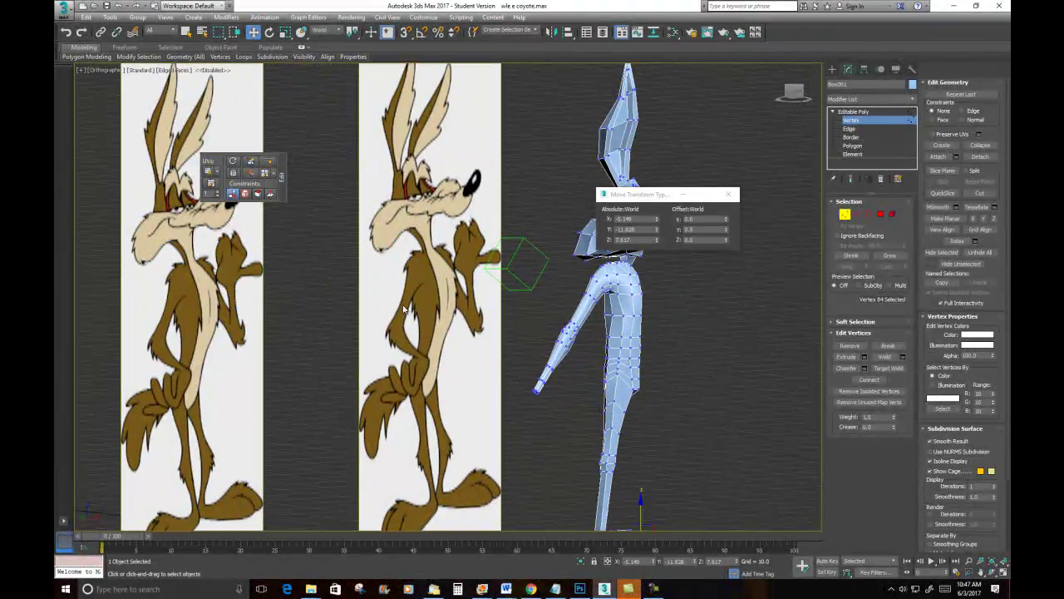
middle_click_drag(478, 284, 591, 291, "alt")
scroll(545, 371, "up", 5)
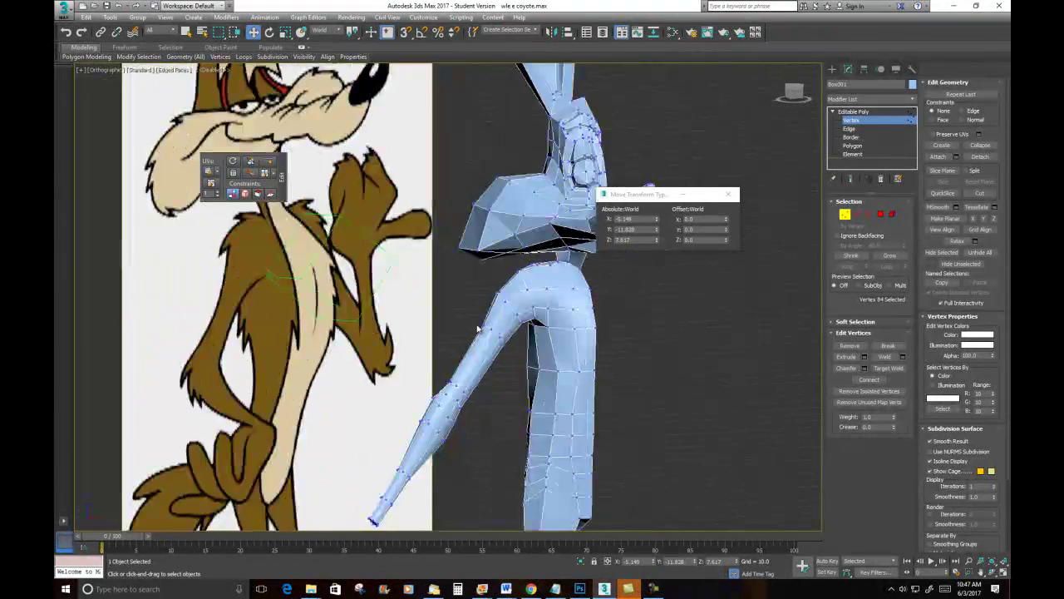
middle_click_drag(544, 370, 485, 313, "alt")
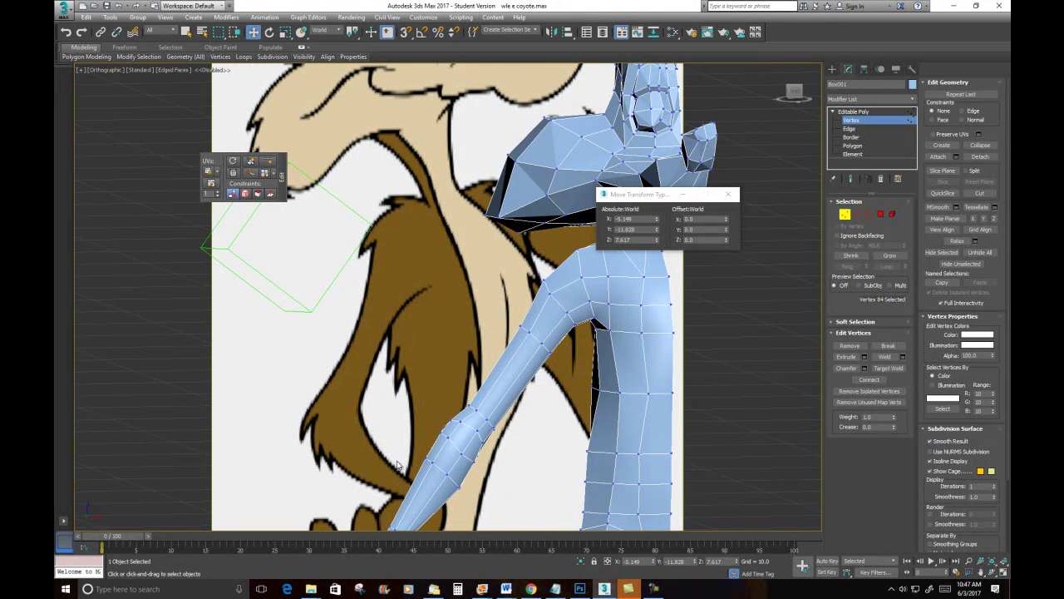
left_click_drag(549, 371, 540, 366)
left_click_drag(552, 326, 569, 320)
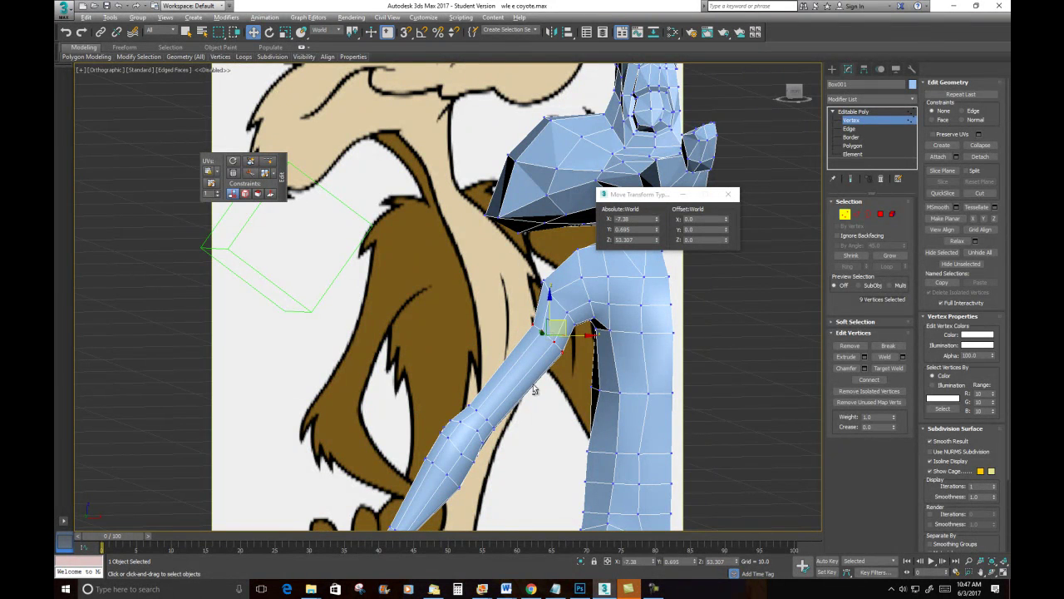
Step: Connect the eight lengthwise upper-arm edges with a new edge loop and nudge the loop into place
scroll(533, 386, "up", 3)
scroll(547, 348, "up", 3)
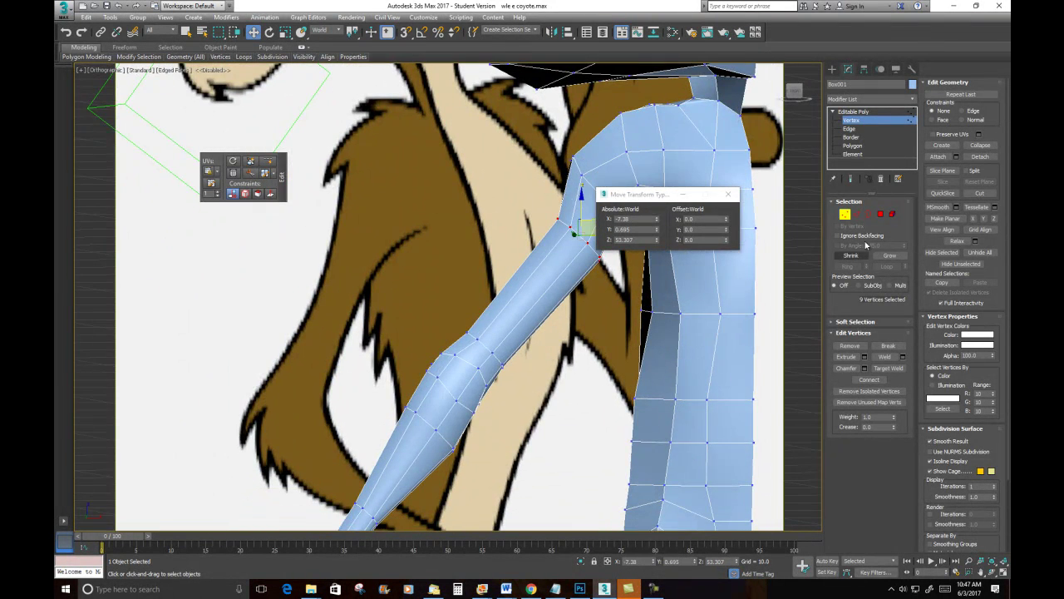
key("2")
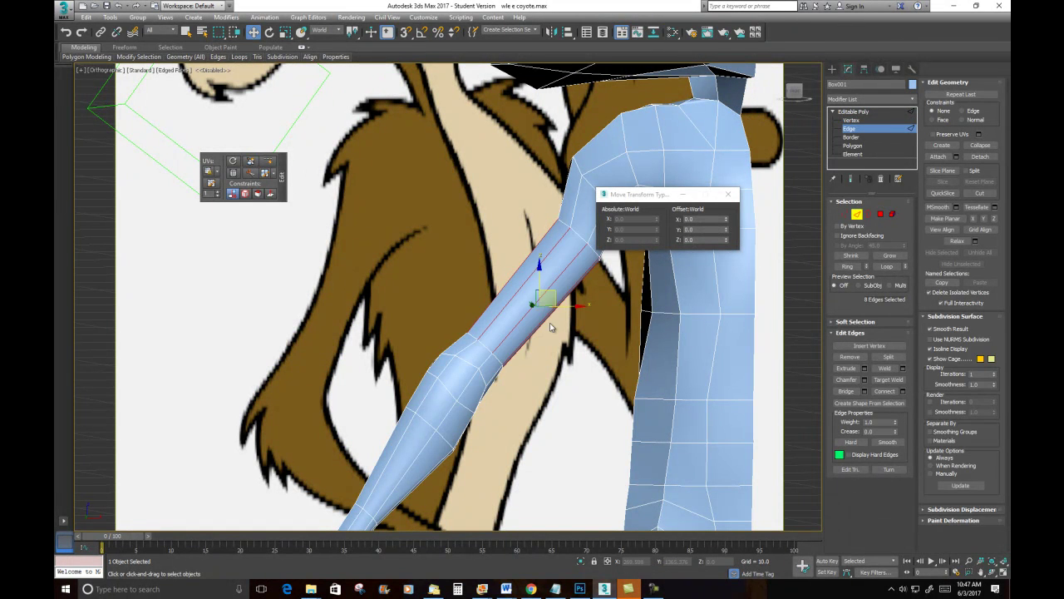
right_click(536, 289)
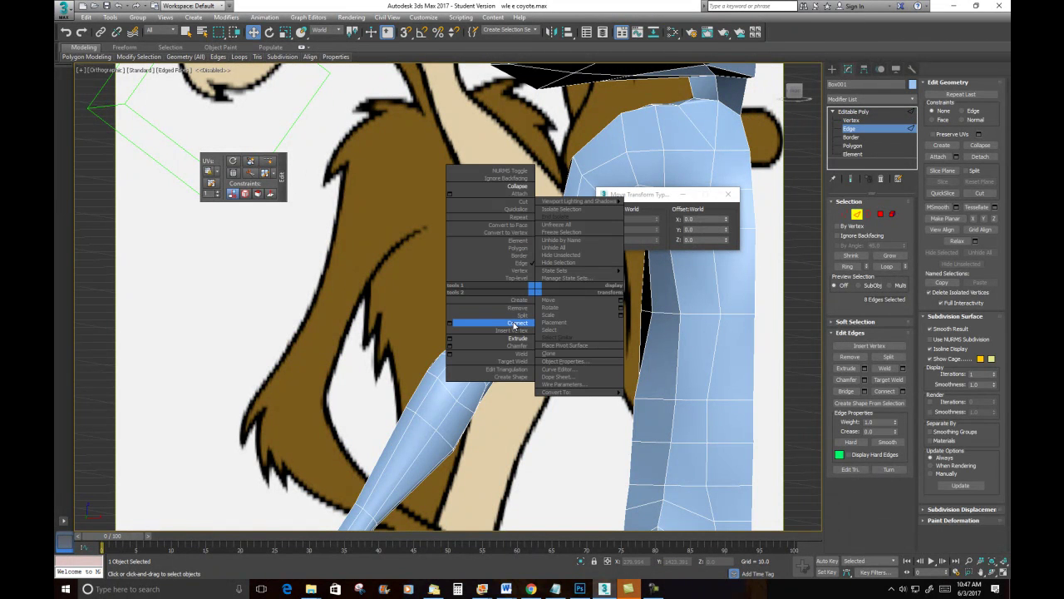
left_click(515, 323)
left_click_drag(542, 294, 541, 291)
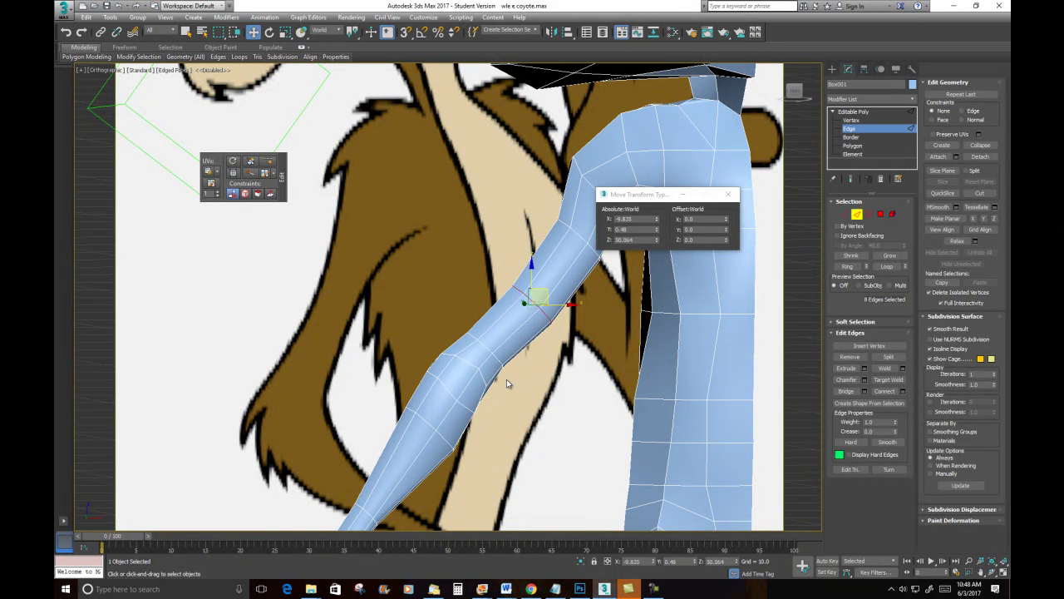
Step: Select the 28 vertices around the elbow, rotate them slightly to follow the reference arm, and move them to X about -13.33, Z about 46.1
middle_click_drag(508, 374, 515, 328)
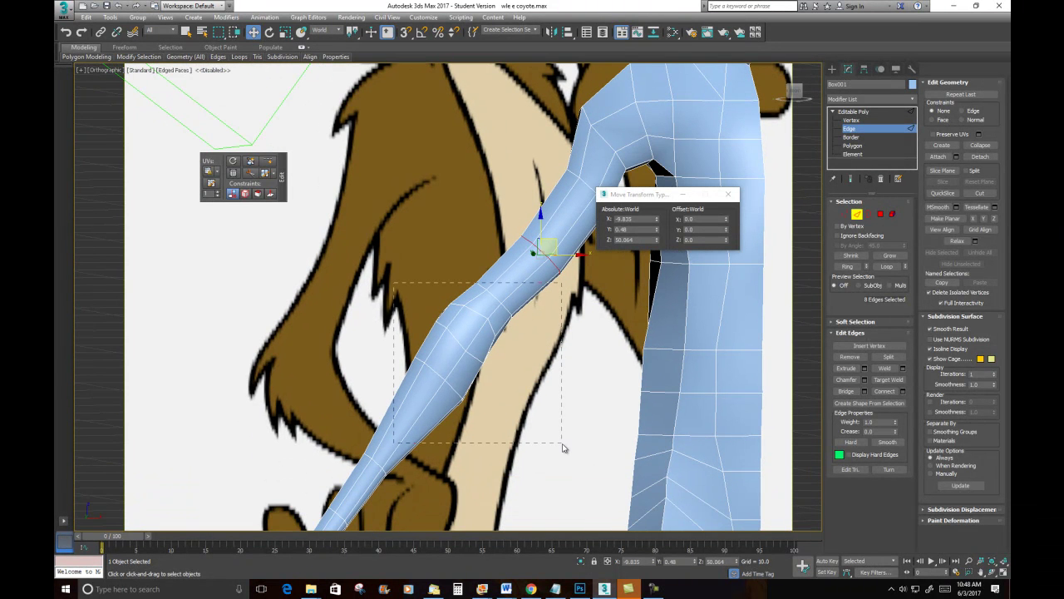
left_click_drag(394, 283, 562, 448)
key("1")
left_click_drag(323, 268, 524, 433)
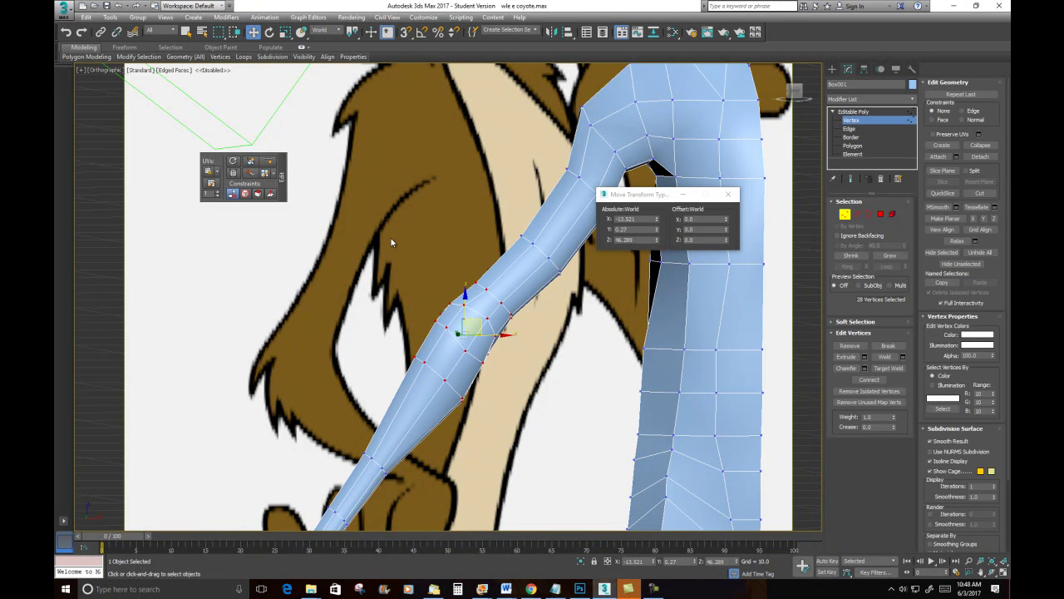
left_click(269, 32)
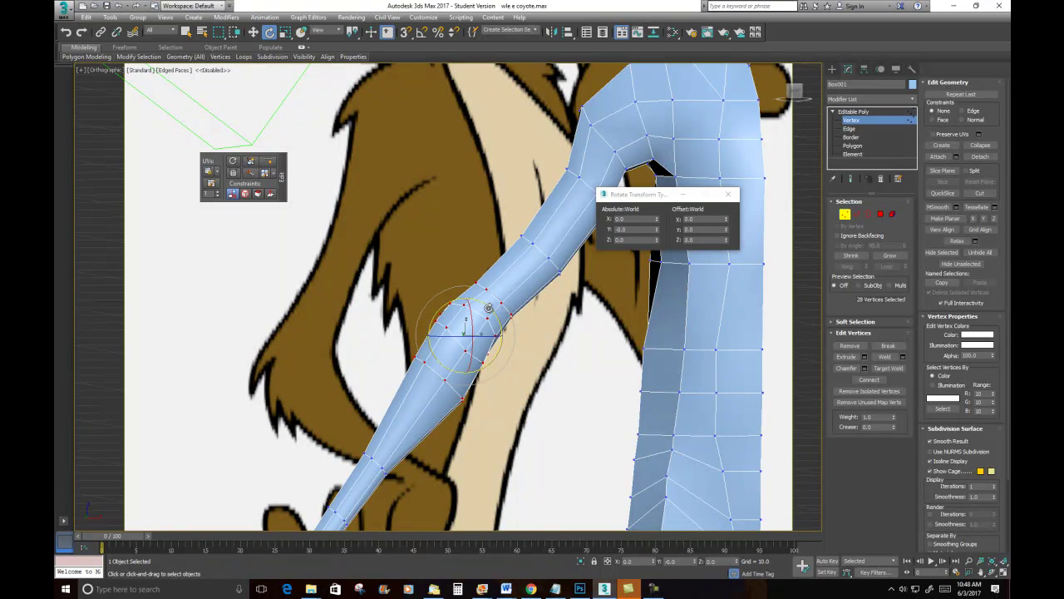
left_click_drag(489, 307, 490, 313)
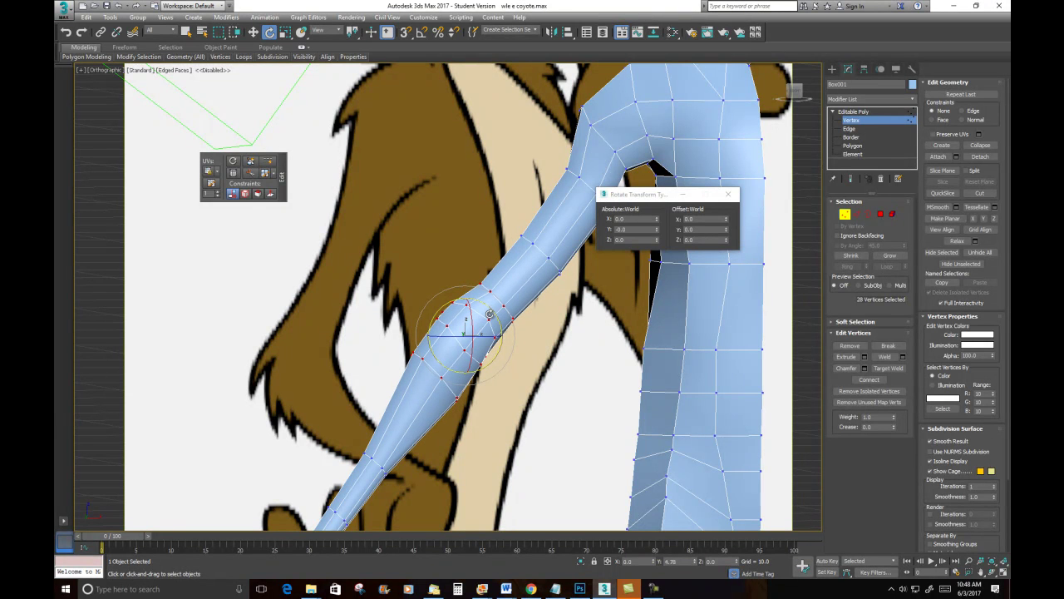
key("w")
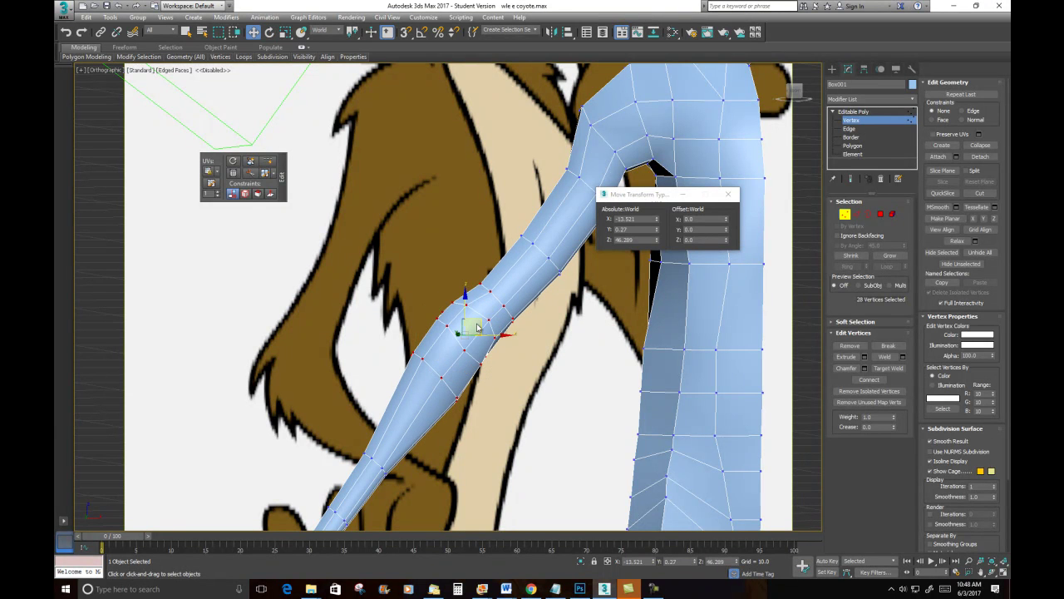
left_click_drag(475, 324, 476, 324)
scroll(477, 324, "down", 8)
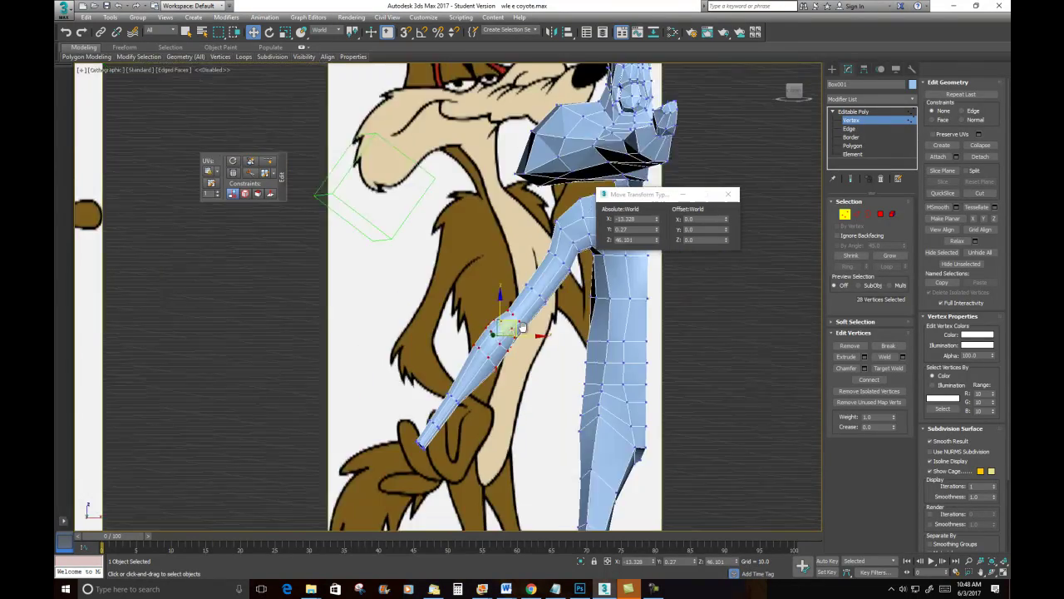
Step: Move the centre-edge vertex on the middle of the back outward to Y about -4.86
middle_click_drag(547, 309, 525, 335, "alt")
scroll(597, 302, "up", 3)
scroll(526, 335, "up", 3)
left_click(453, 332)
left_click_drag(432, 333, 465, 328)
scroll(499, 249, "up", 1)
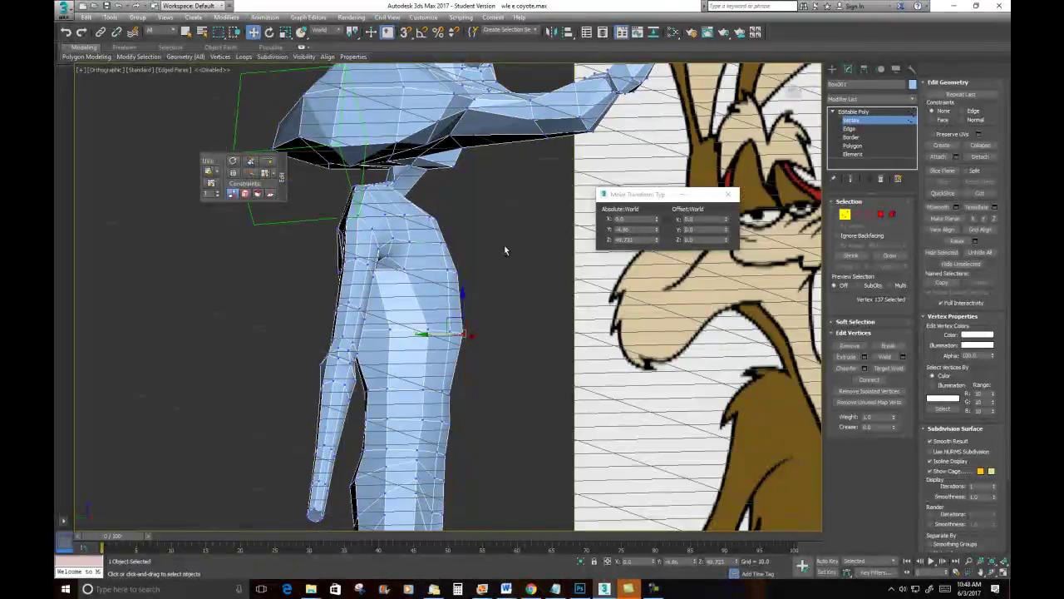
Step: Raise the two mid-back vertices to Z about 51.5 and move the pair above them outward to Y about -4.4
middle_click_drag(501, 251, 507, 255, "alt")
left_click_drag(489, 294, 451, 355)
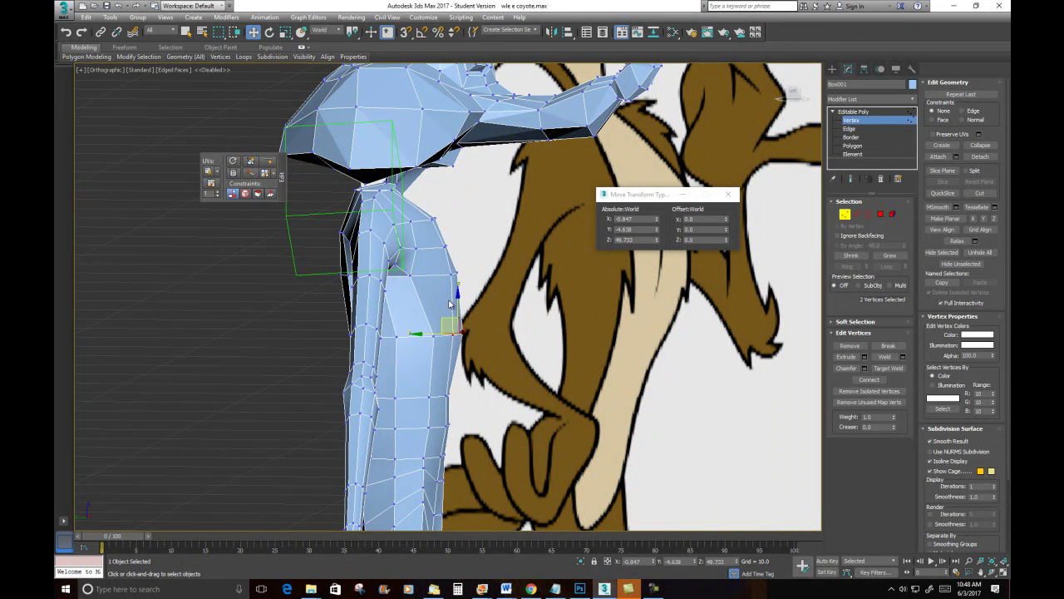
left_click_drag(458, 296, 465, 272)
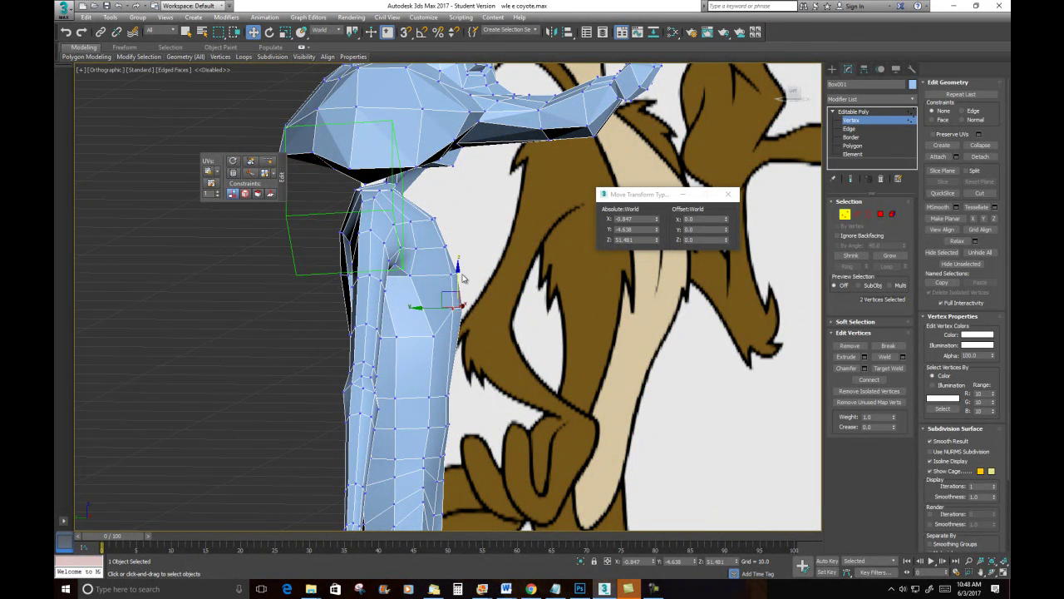
left_click_drag(435, 308, 447, 282)
left_click(468, 264)
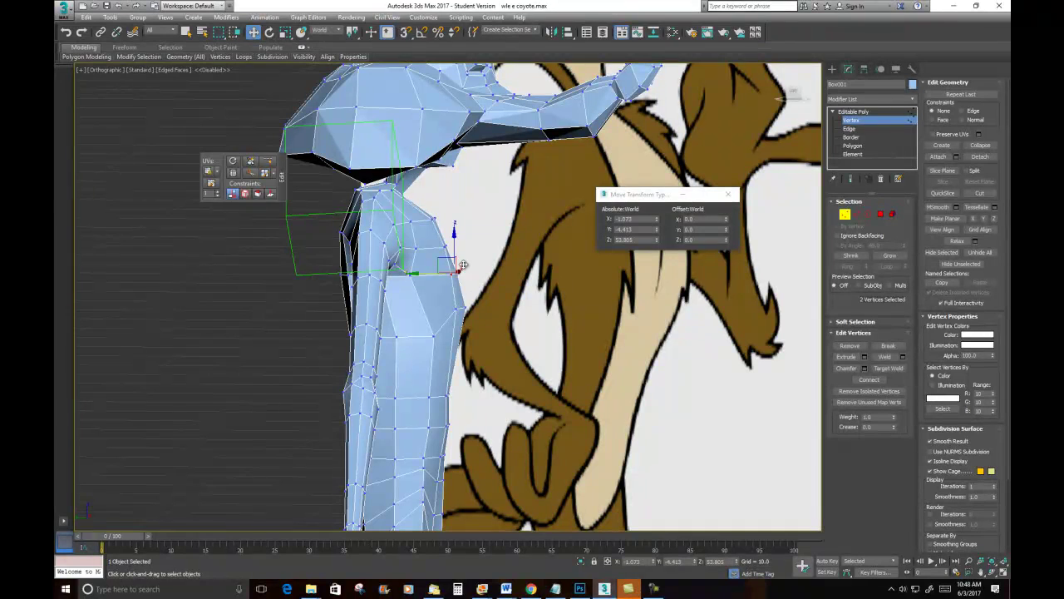
Step: Select the next pair of upper-back vertices and move it outward to Y about -4.36
left_click(453, 225)
left_click_drag(456, 240, 437, 256)
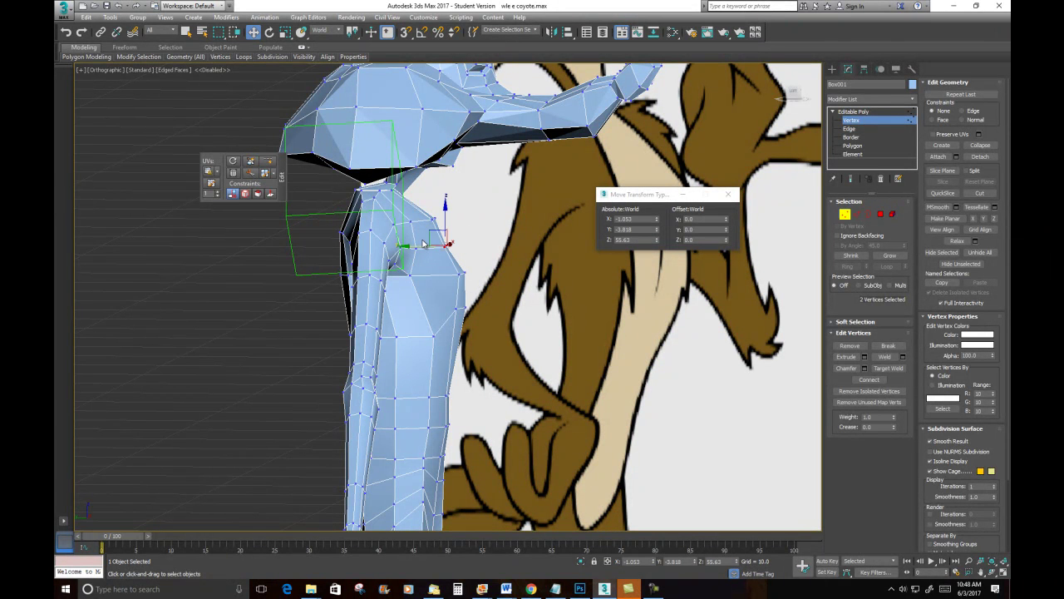
left_click_drag(418, 246, 428, 245)
Step: Select the two lower-back vertices below the bulge and move them to Z about 48.17
scroll(453, 345, "down", 2)
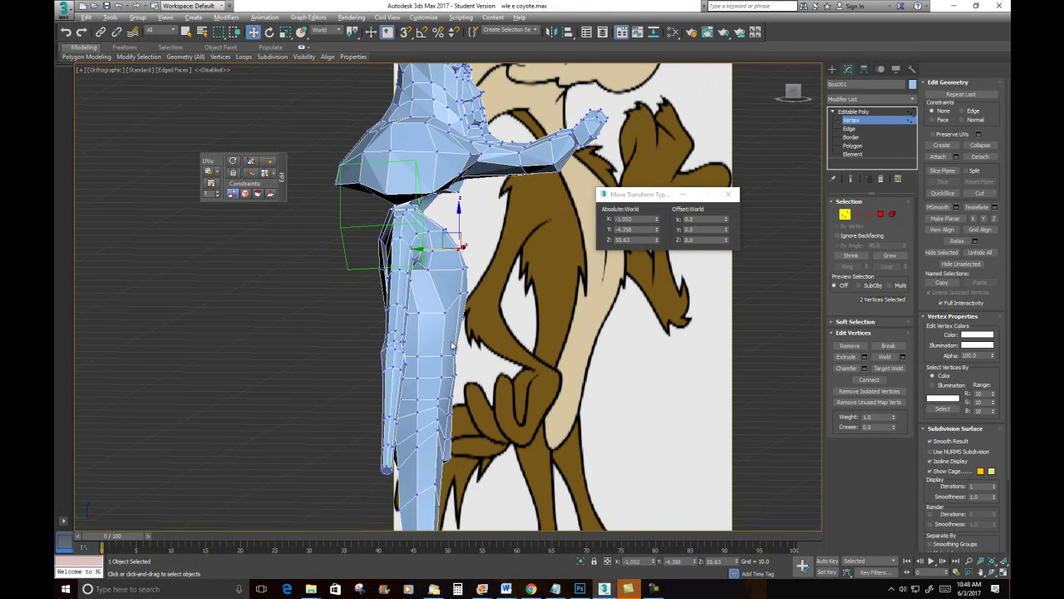
scroll(451, 345, "up", 2)
left_click_drag(452, 380, 453, 380)
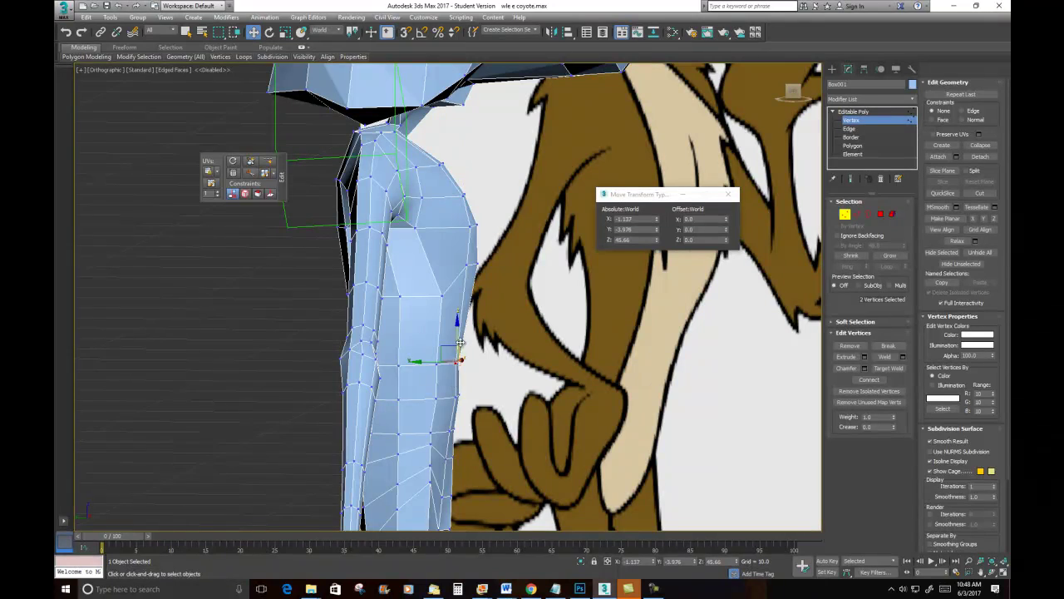
scroll(450, 298, "down", 3)
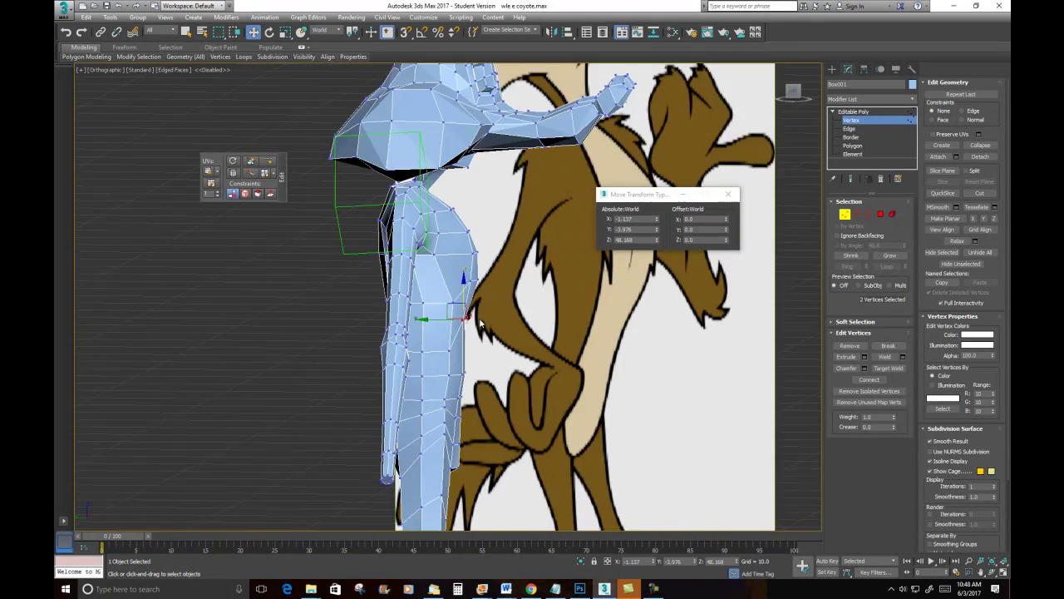
Step: Select the 11 vertices along the outer side of the waist and move them inward to X about -3.32
middle_click_drag(472, 358, 402, 353, "alt")
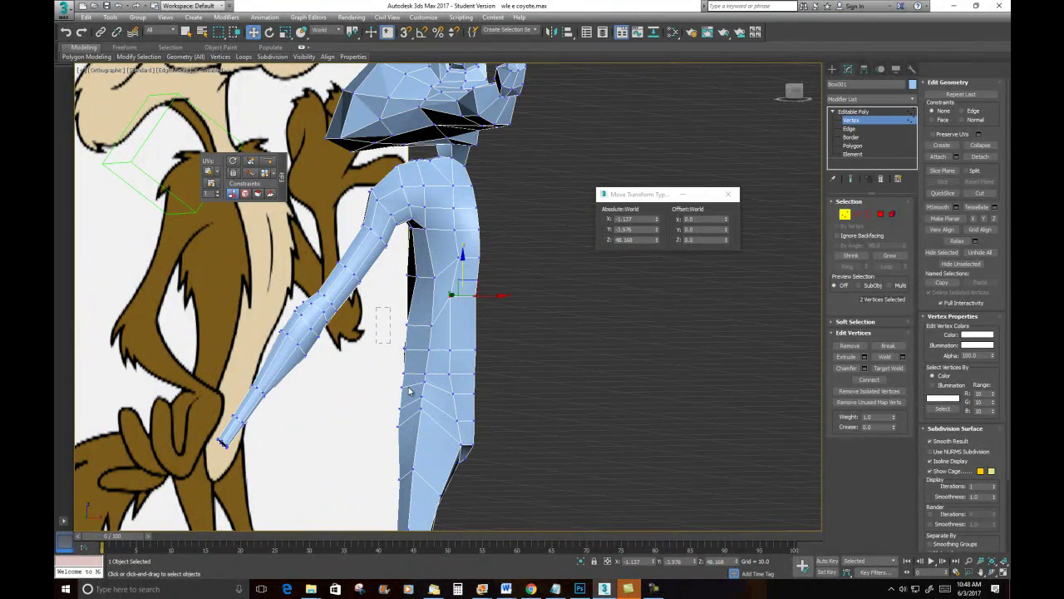
left_click_drag(434, 446, 435, 446)
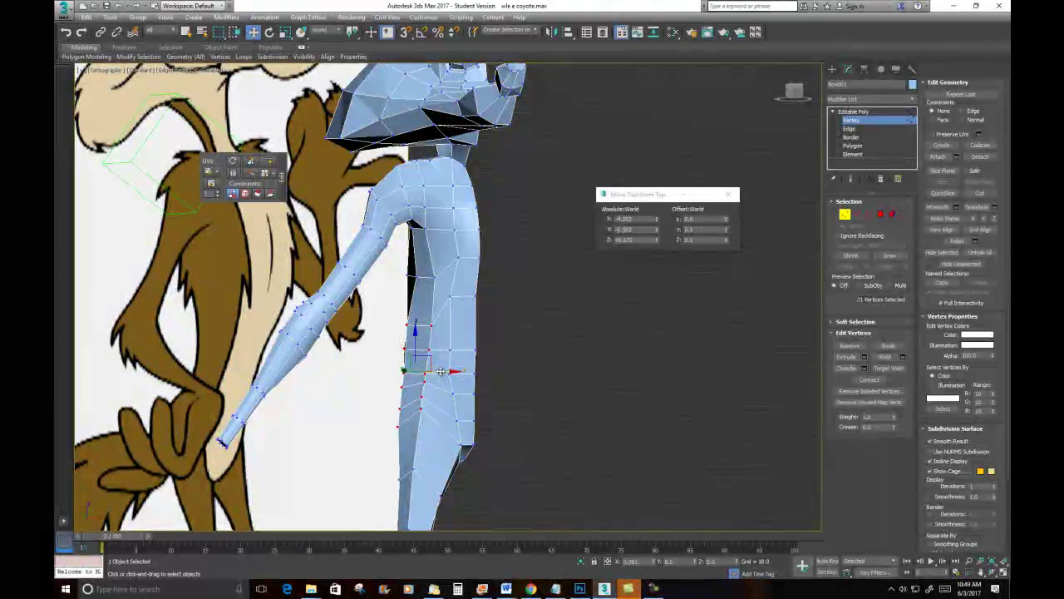
left_click_drag(445, 371, 431, 363)
left_click_drag(396, 316, 429, 434)
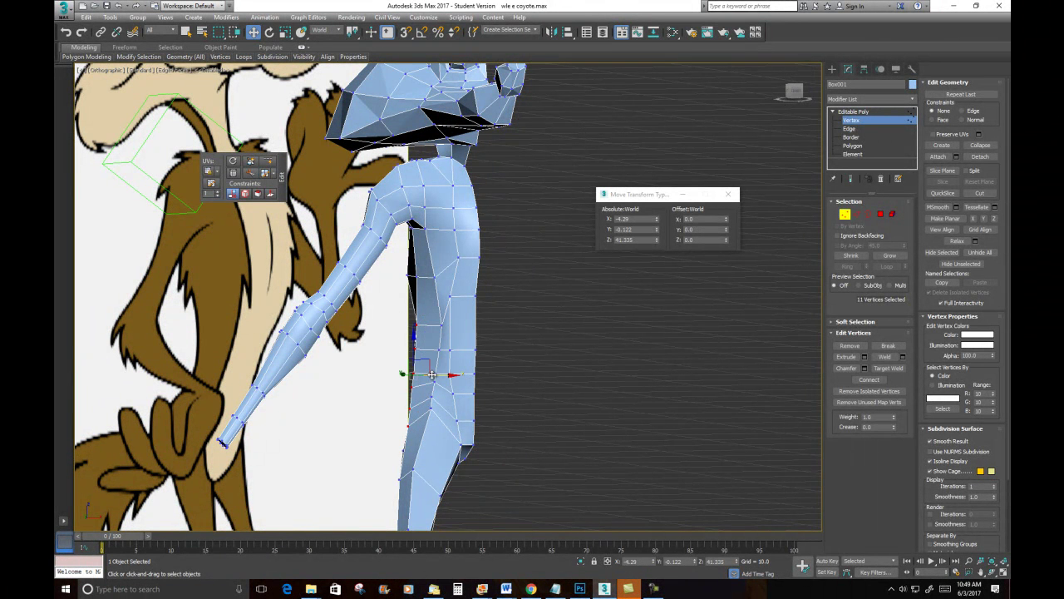
left_click_drag(432, 375, 443, 375)
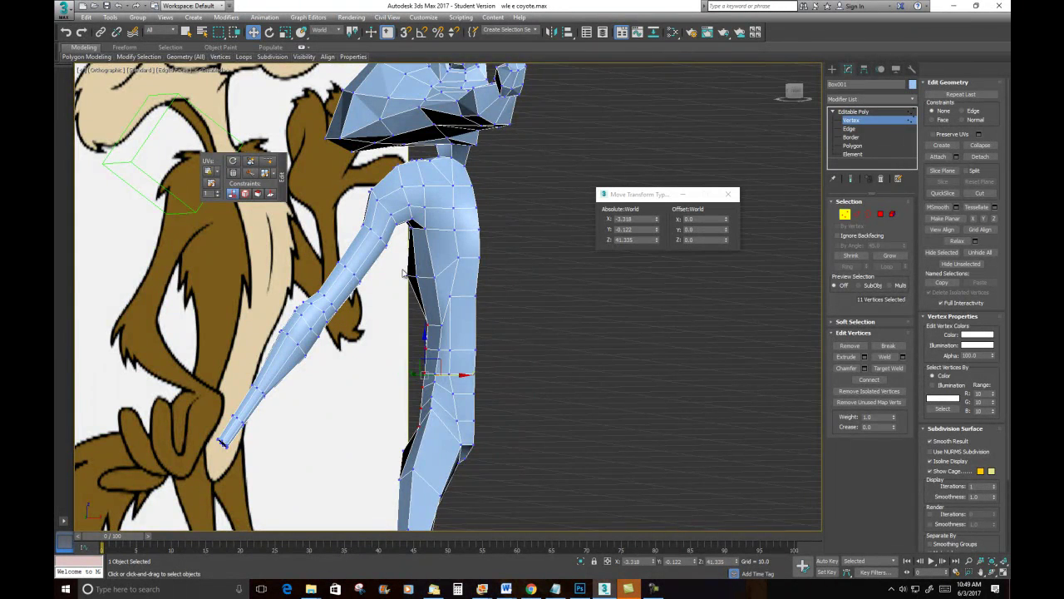
Step: Select the two side vertices between armpit and waist, lower them to Z about 49.2 and nudge them inward
scroll(403, 273, "up", 5)
left_click_drag(455, 323, 457, 316)
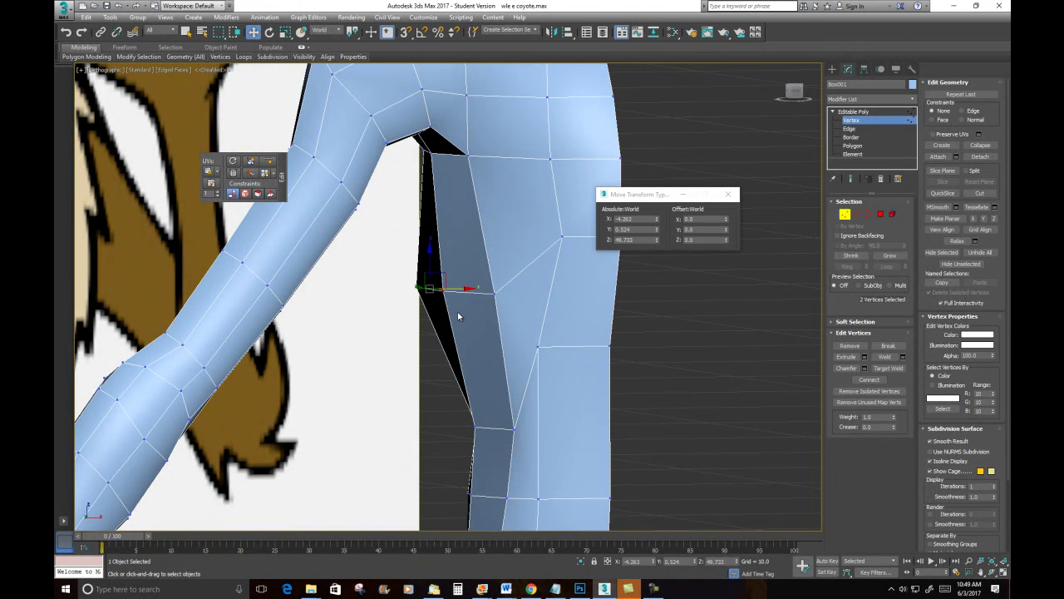
left_click_drag(427, 252, 434, 269)
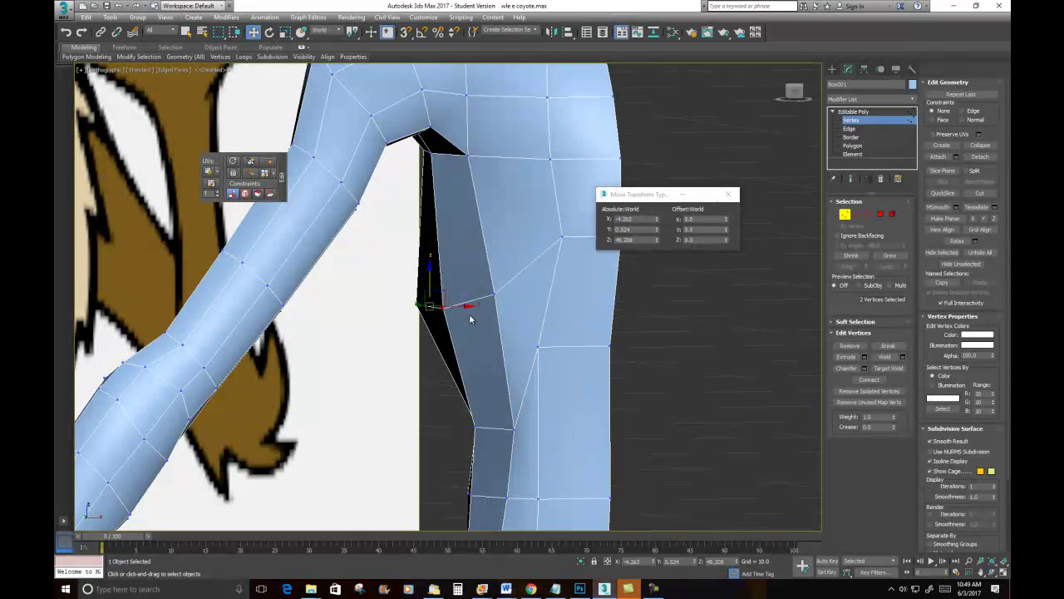
mouse_move(459, 307)
left_mouse_down()
mouse_move(487, 303)
mouse_move(462, 303)
left_mouse_up()
Step: Adjust the individual vertices on the back side of the torso, placing the one near the waist at Z about 46.39
left_click(493, 296)
left_click(435, 306)
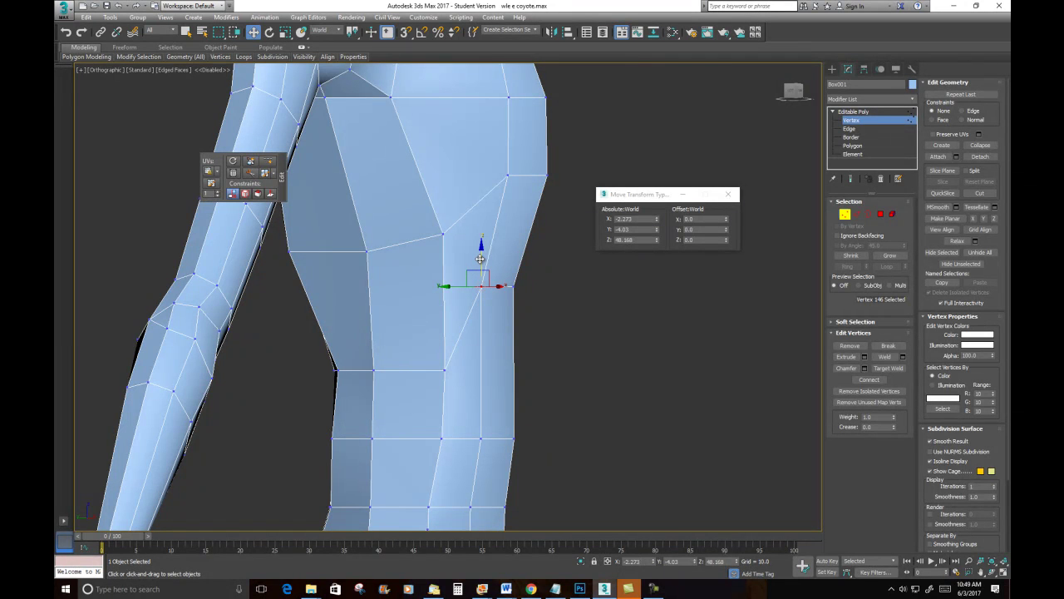
left_click_drag(480, 259, 444, 319)
left_click(444, 370)
Step: Clear the vertex selection, leave vertex editing and deselect the coyote mesh
scroll(535, 377, "down", 5)
middle_click_drag(536, 377, 521, 400)
middle_click_drag(533, 278, 452, 271, "alt")
scroll(520, 293, "down", 5)
scroll(451, 270, "down", 3)
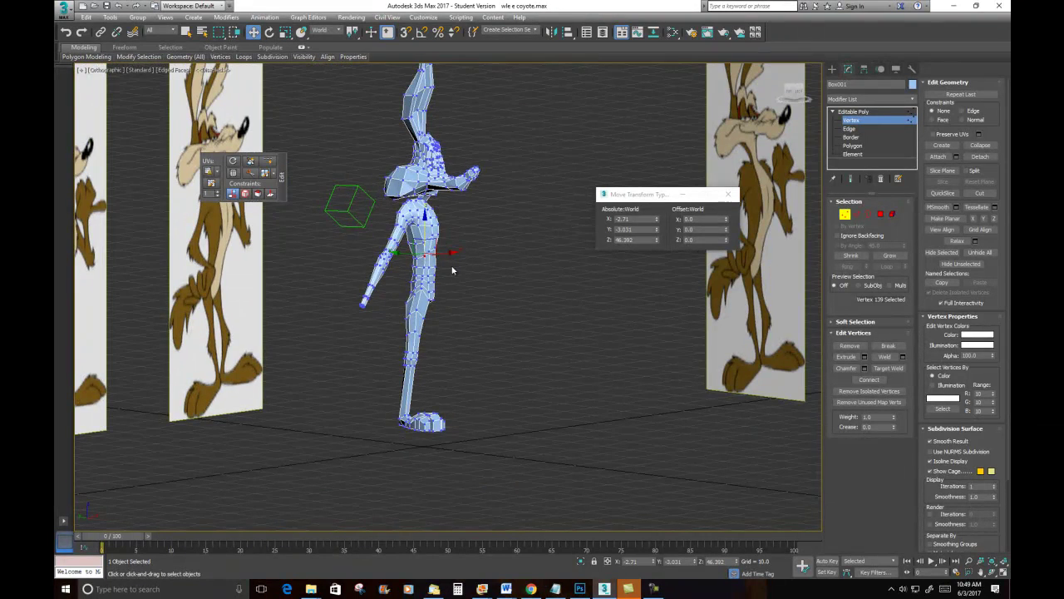
left_click(519, 238)
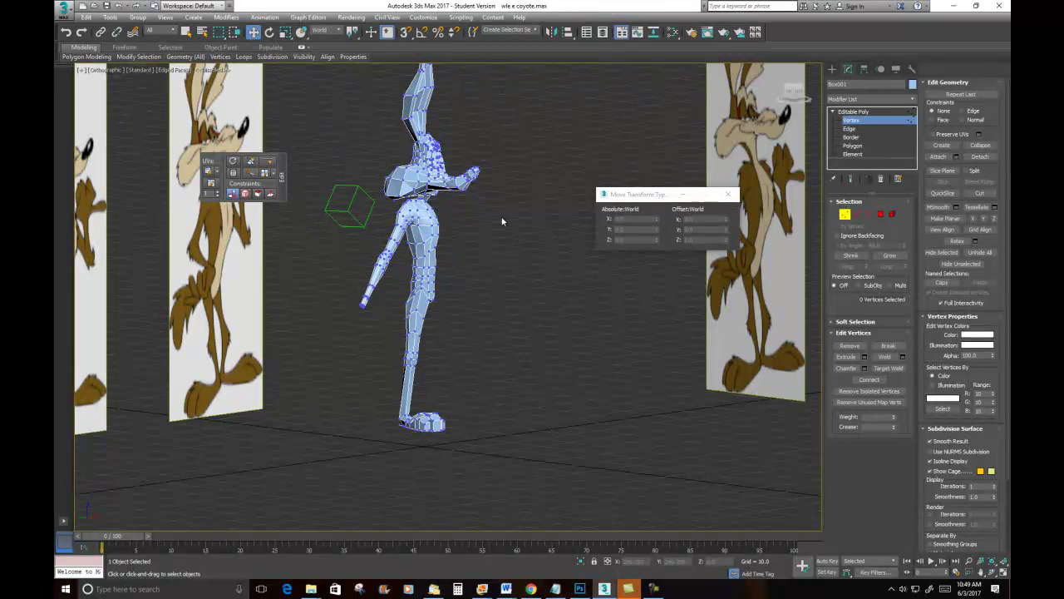
left_click(846, 216)
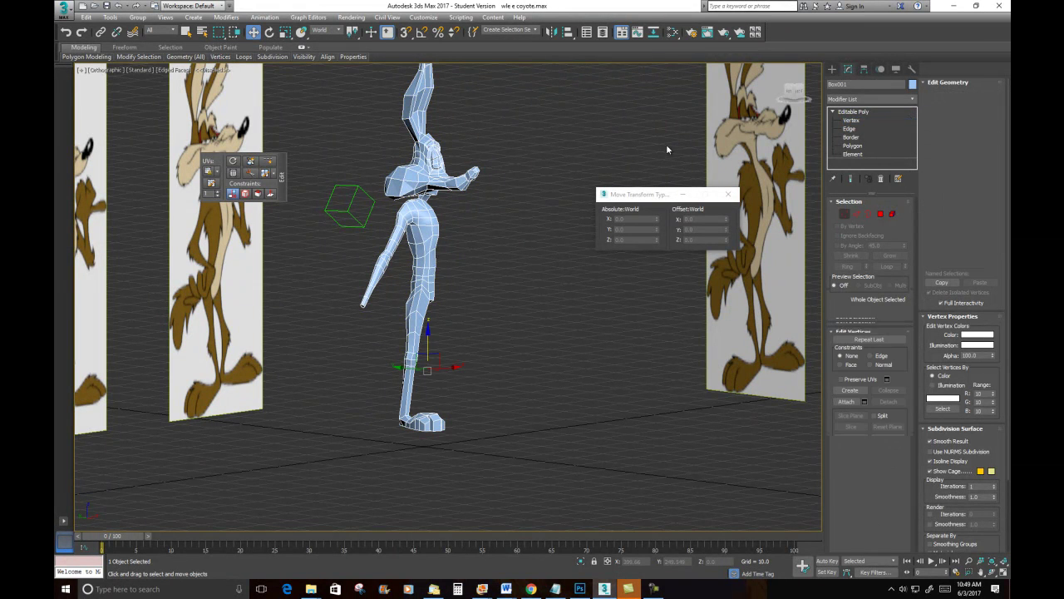
left_click(624, 124)
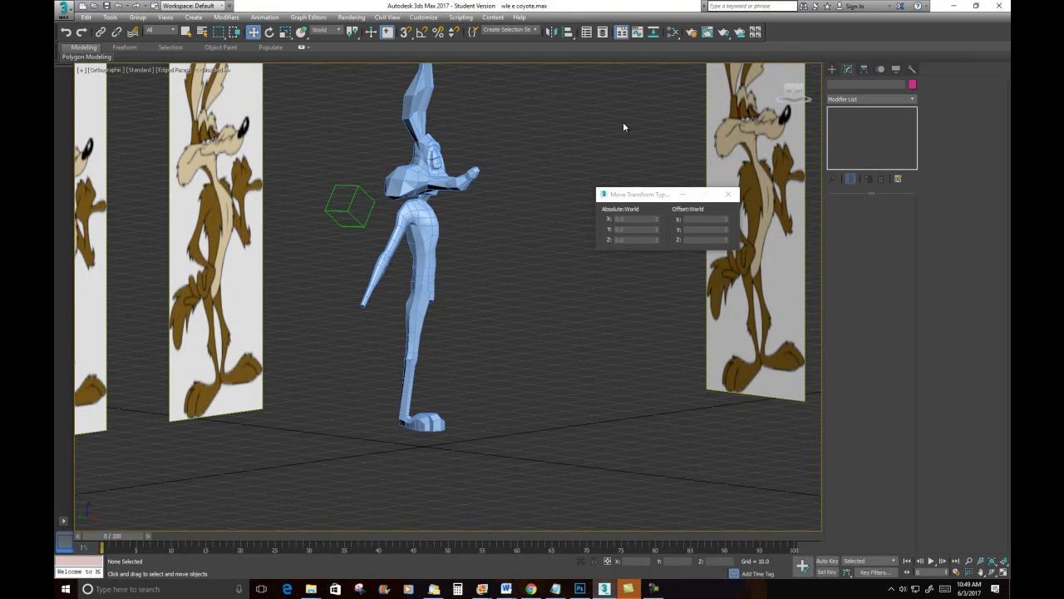
left_click(414, 218)
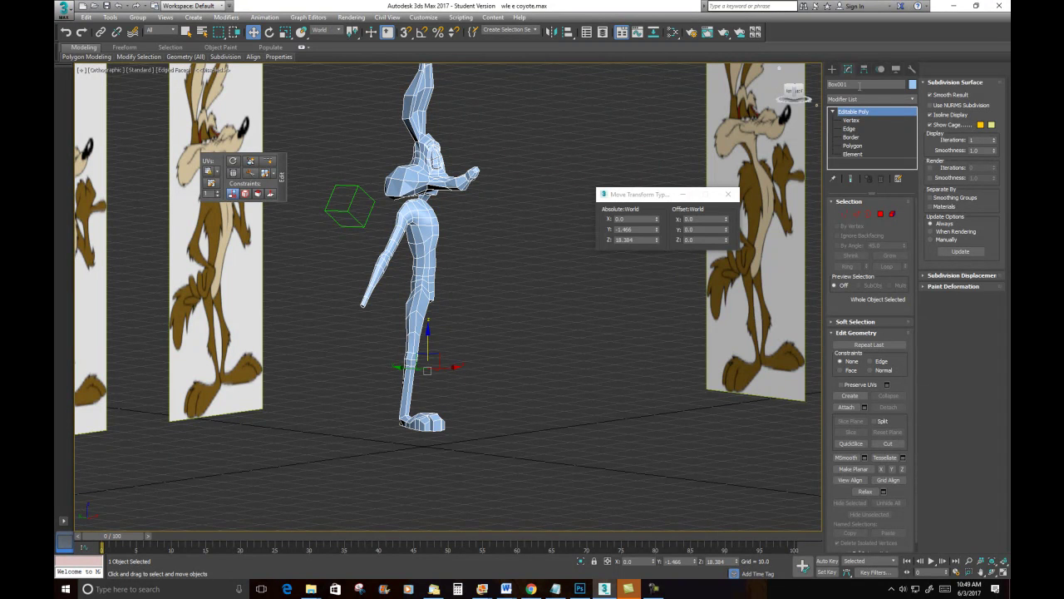
left_click(882, 101)
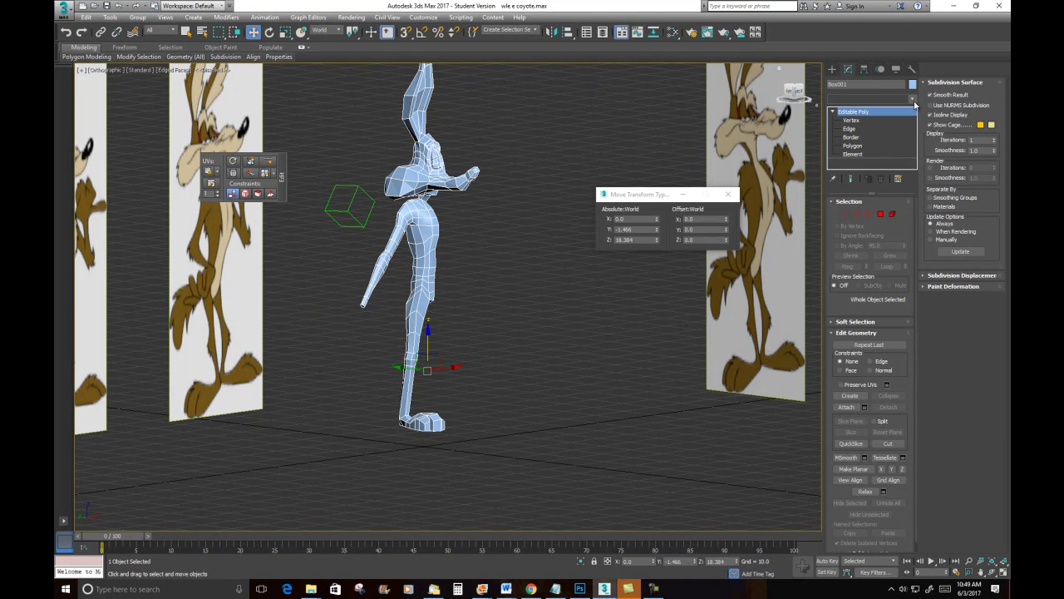
left_click(723, 202)
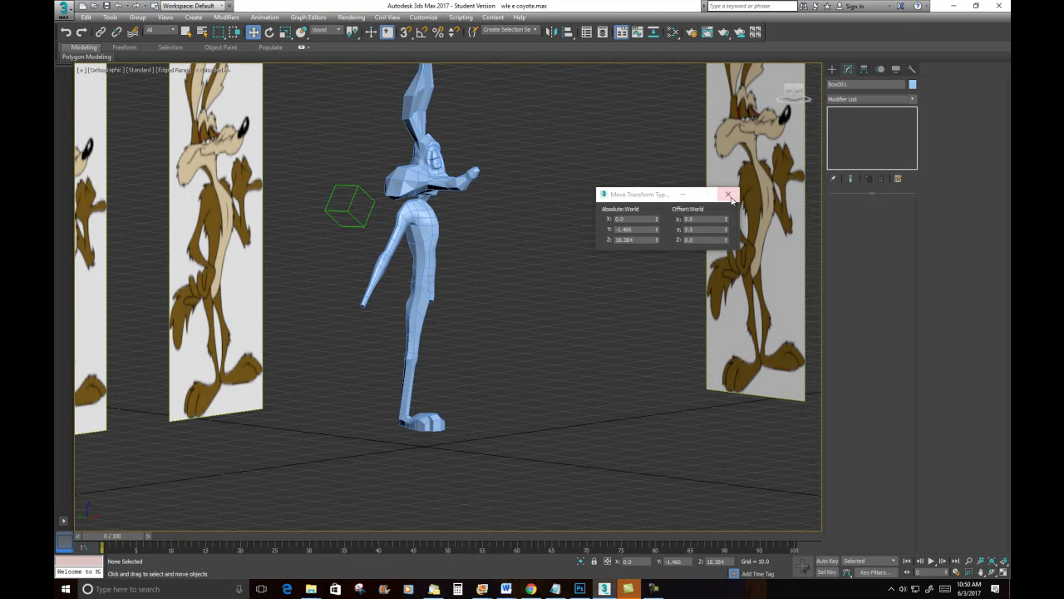
left_click(866, 100)
left_click(674, 133)
Step: Apply a TurboSmooth modifier to the coyote mesh and set its iterations to 2
left_click(444, 169)
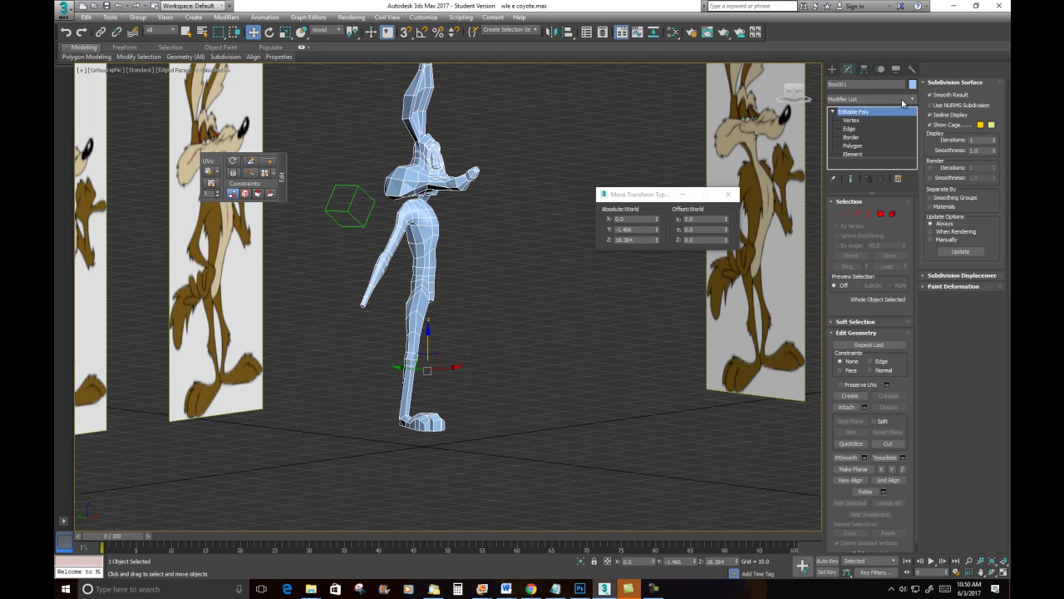
left_click(904, 100)
scroll(881, 416, "down", 10)
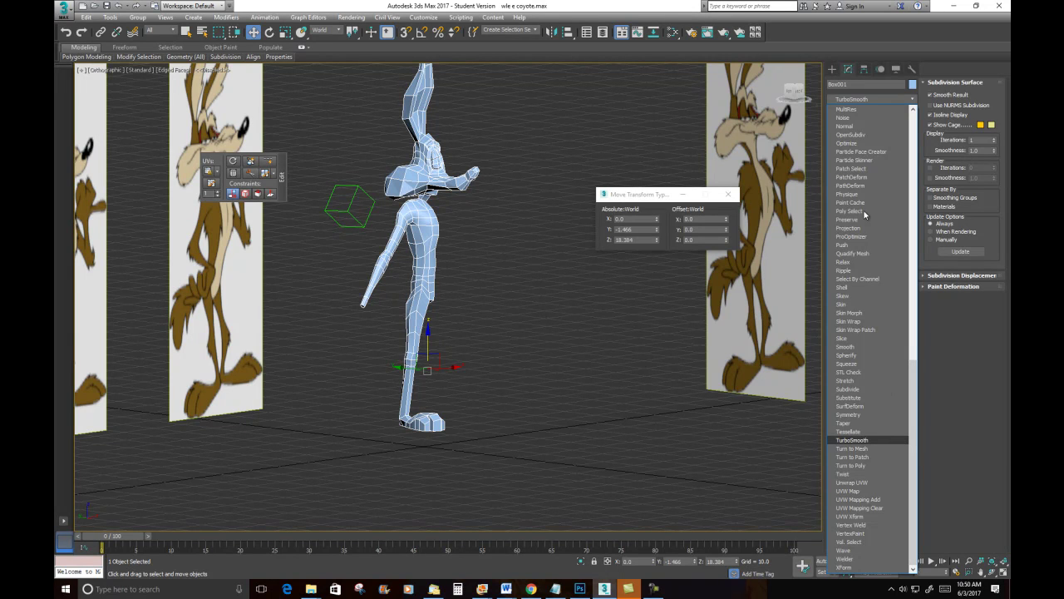
left_click(663, 214)
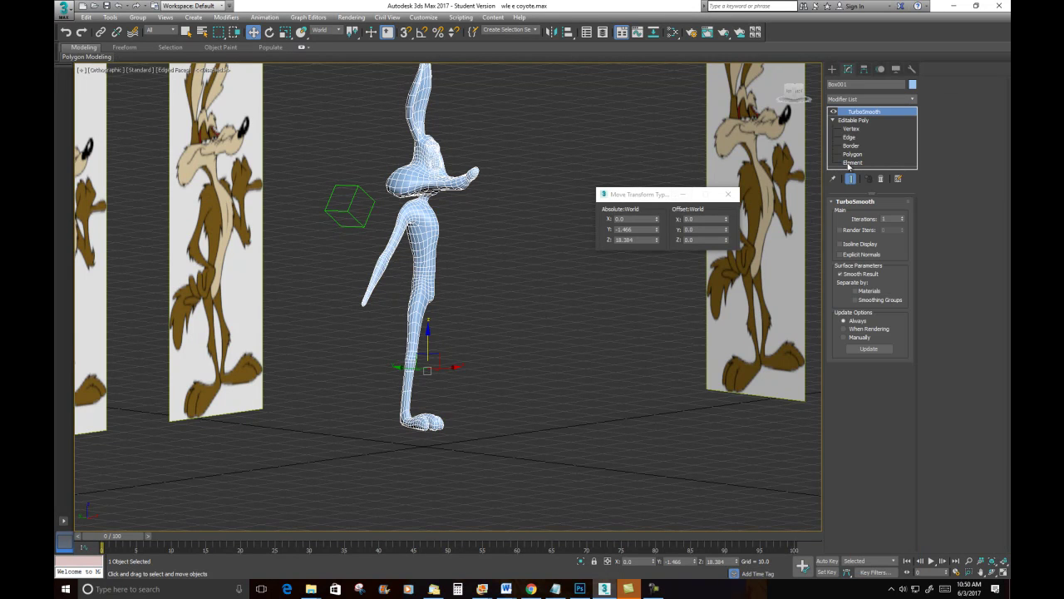
left_click(903, 217)
Step: Deselect the smoothed mesh, turn off the edged-faces display and inspect the figure's overall shape from several angles
left_click(560, 148)
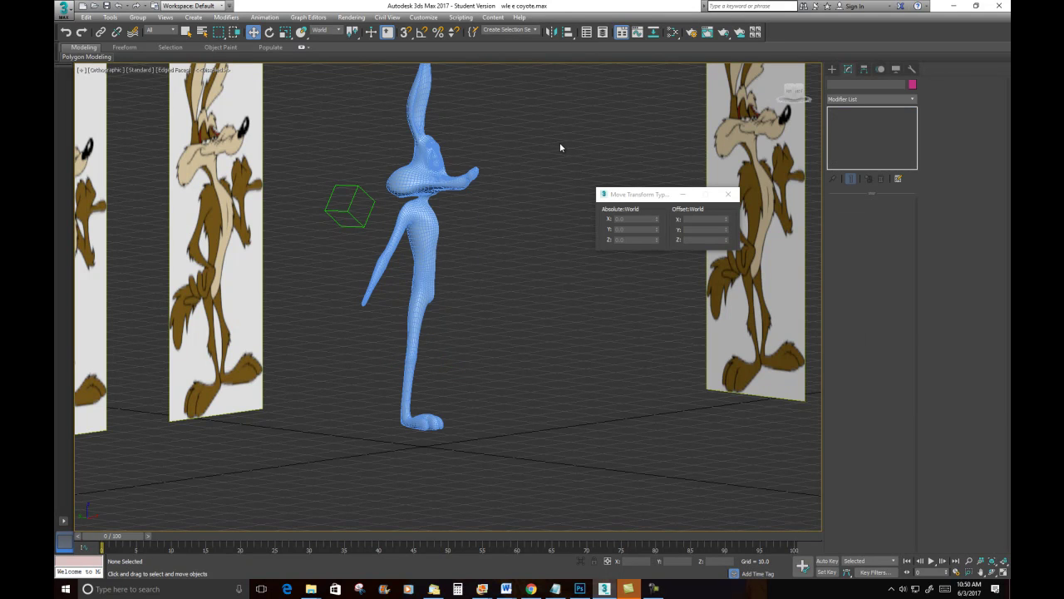
mouse_move(493, 220)
middle_mouse_down("alt")
mouse_move(509, 218)
mouse_move(493, 221)
middle_mouse_up("alt")
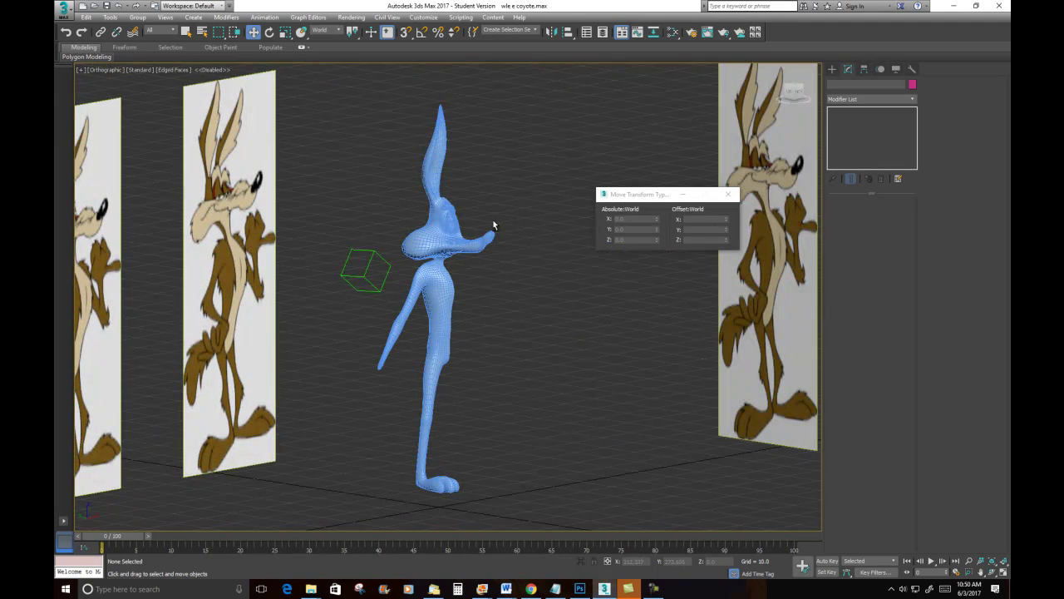
key("F4")
scroll(437, 235, "down", 3)
middle_click_drag(436, 236, 401, 180)
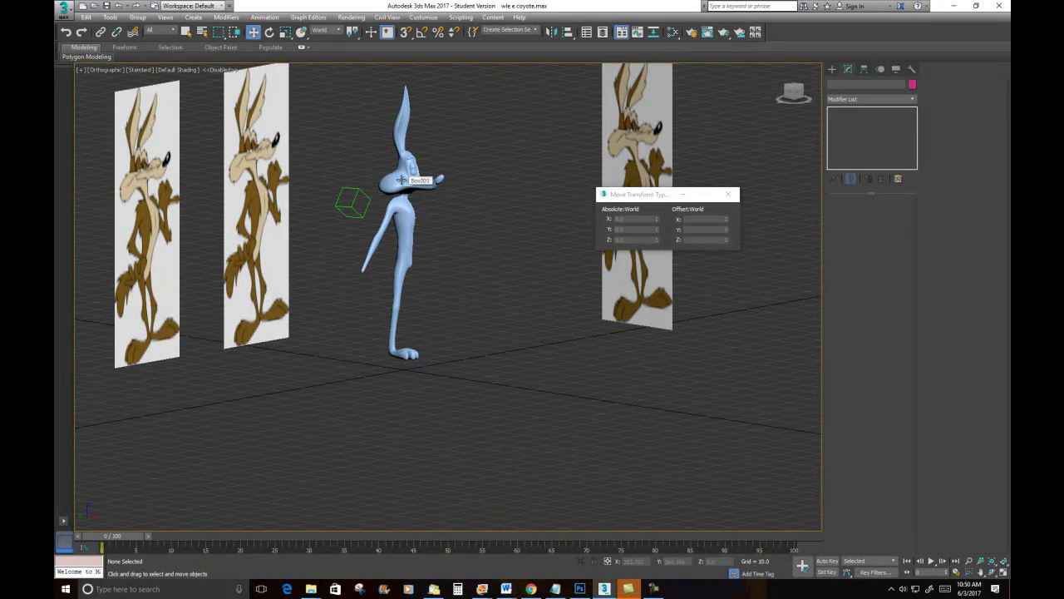
scroll(400, 179, "up", 3)
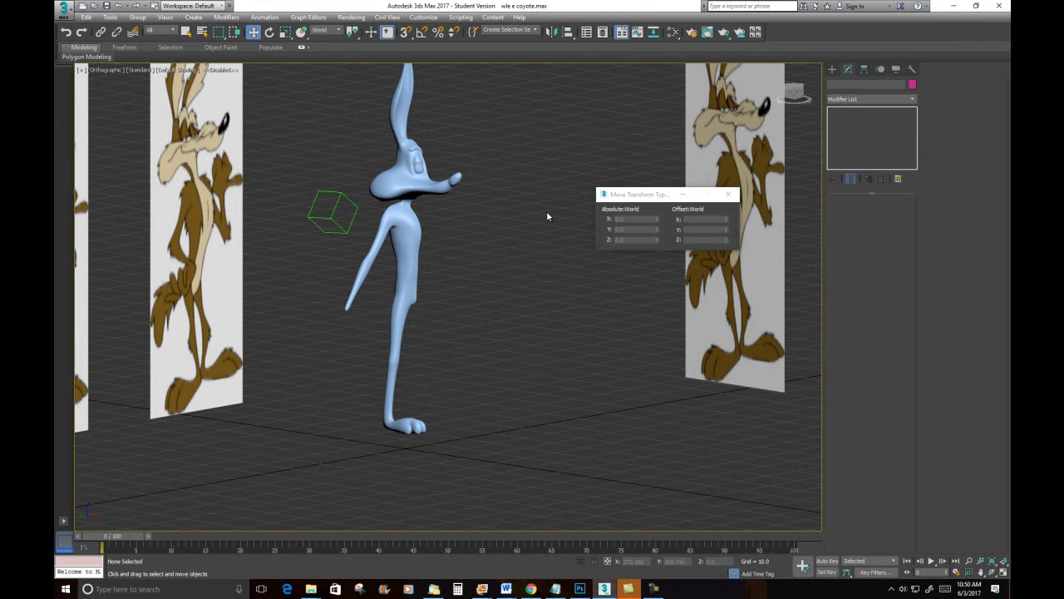
scroll(542, 207, "down", 2)
middle_click_drag(541, 207, 155, 226)
scroll(301, 220, "up", 2)
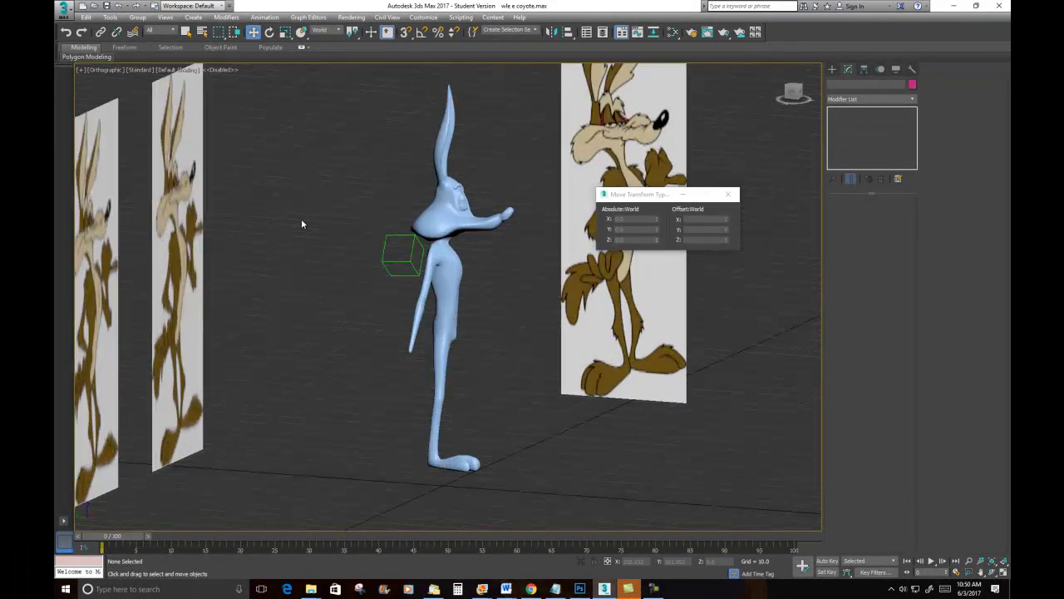